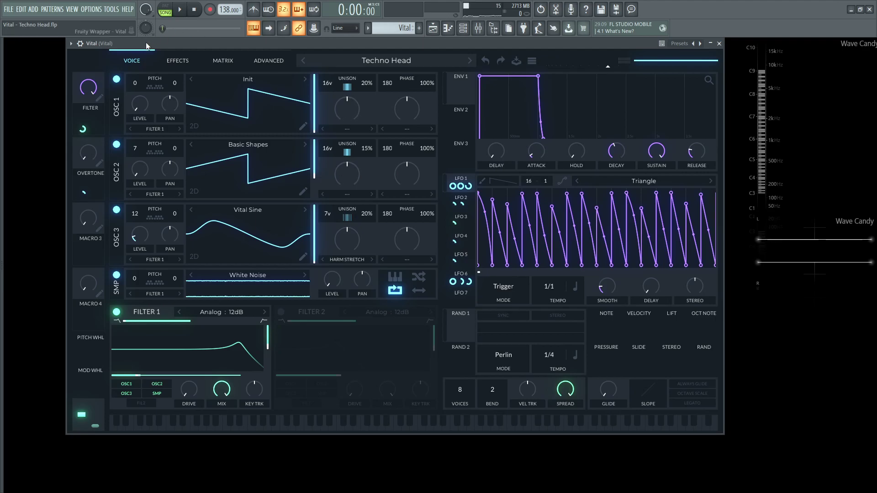
Step: Look over the effects chain page, then go back to the oscillator page
click(173, 60)
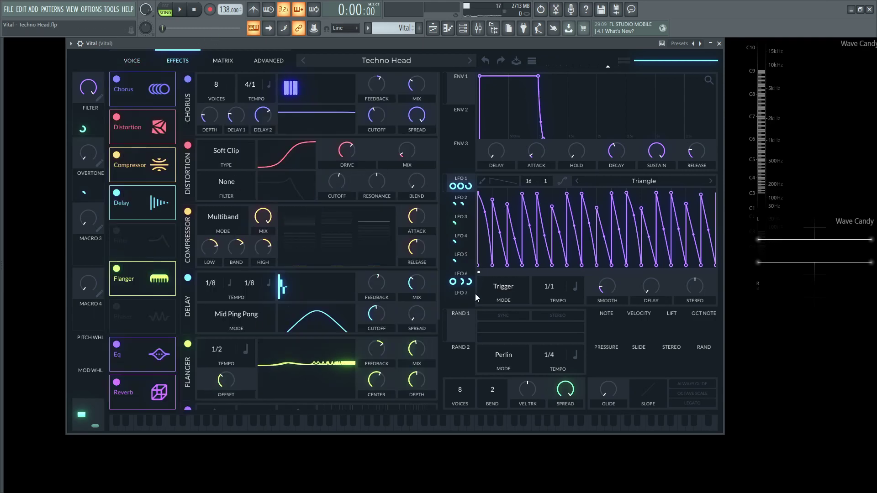
mouse_move(462, 281)
click(132, 60)
click(185, 61)
scroll(309, 293, down, 3)
click(132, 62)
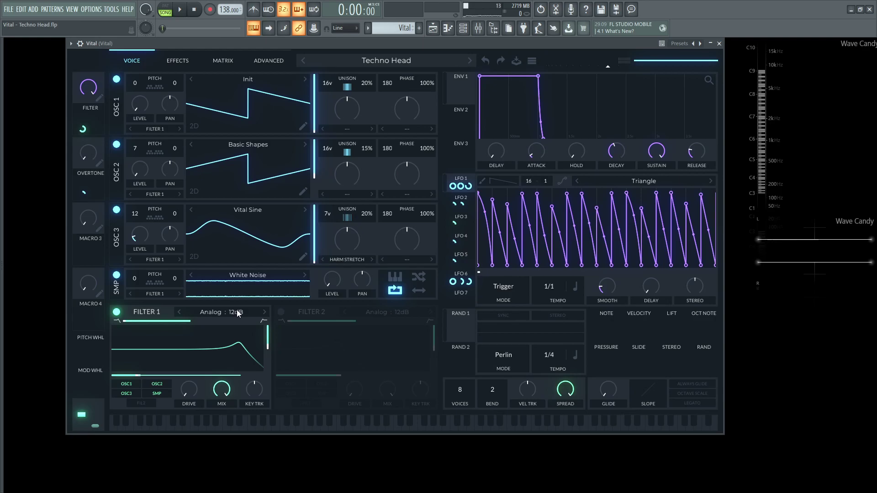
Step: Play the drum pattern while lowering and restoring the Filter macro and raising Overtone
key(space)
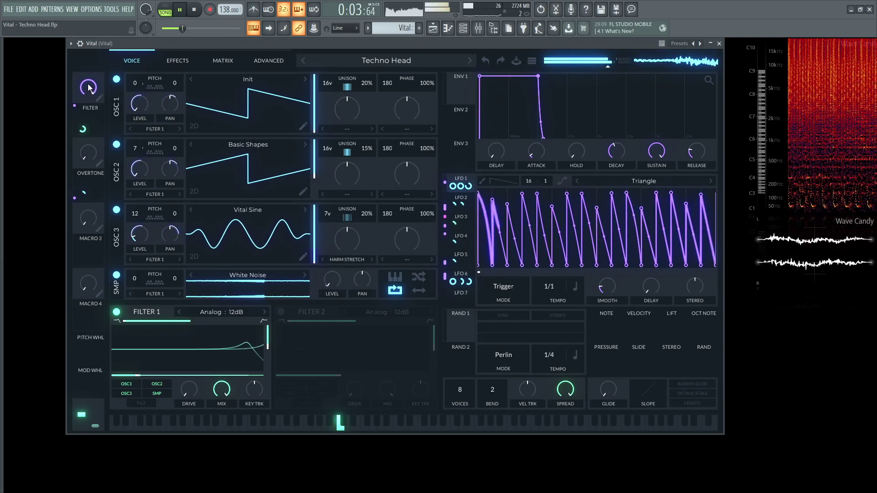
mouse_move(88, 87)
mouse_down()
mouse_move(91, 126)
mouse_move(98, 89)
mouse_up()
drag(89, 150, 104, 165)
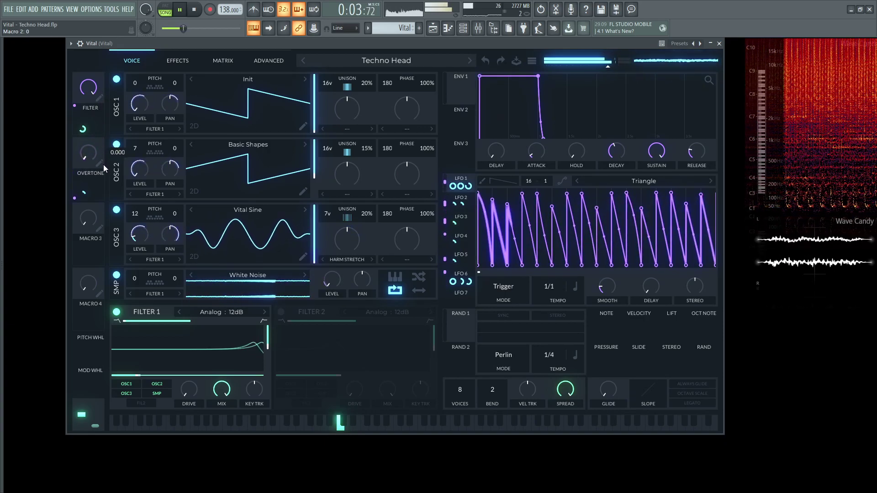
mouse_move(92, 89)
mouse_down()
mouse_move(97, 150)
mouse_move(98, 95)
mouse_up()
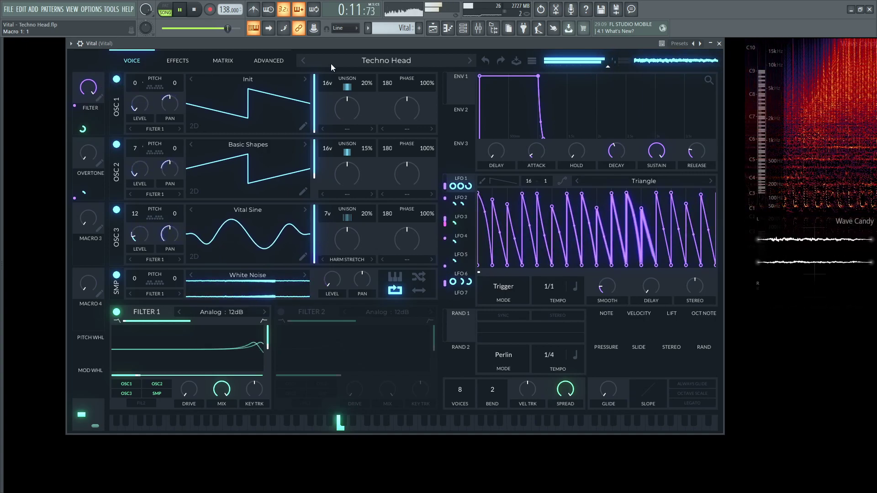
key(space)
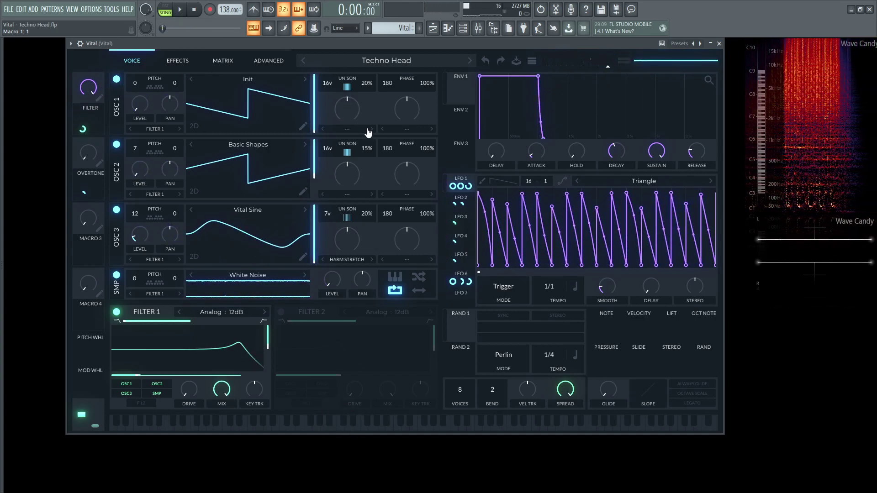
Step: Mute one track's clips in the Playlist and briefly check the Mixer
key(F5)
click(401, 174)
key(F5)
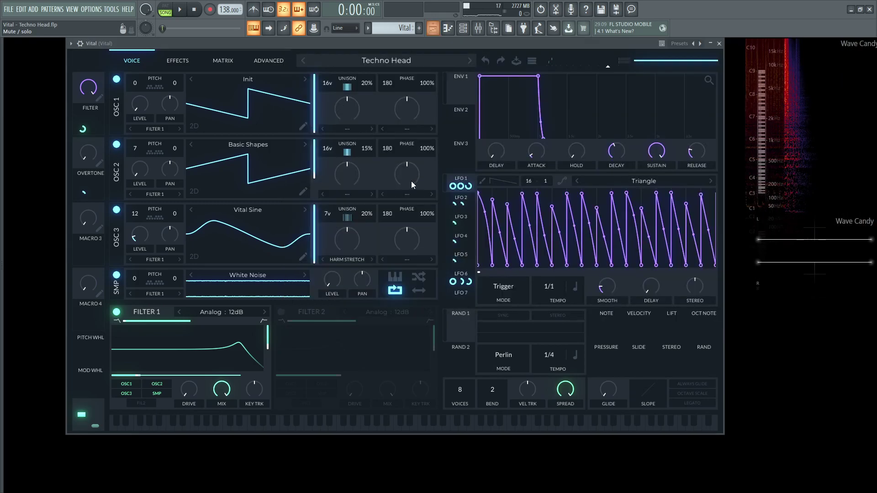
key(F9)
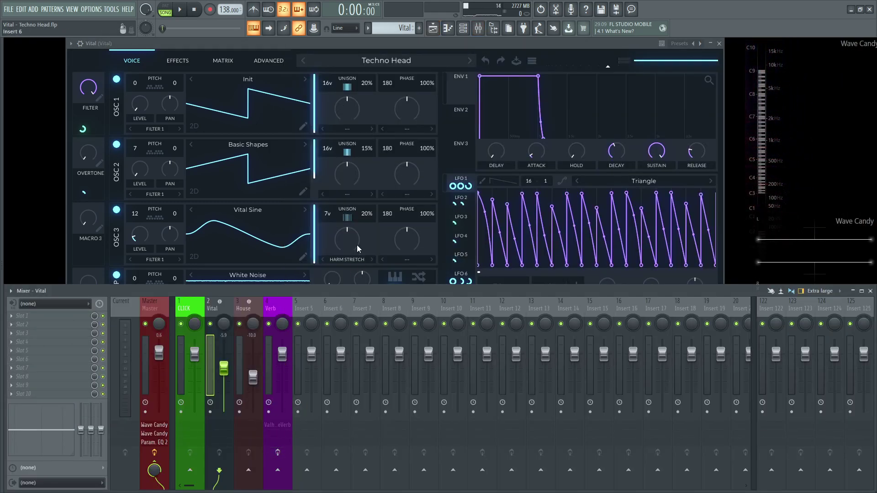
key(F9)
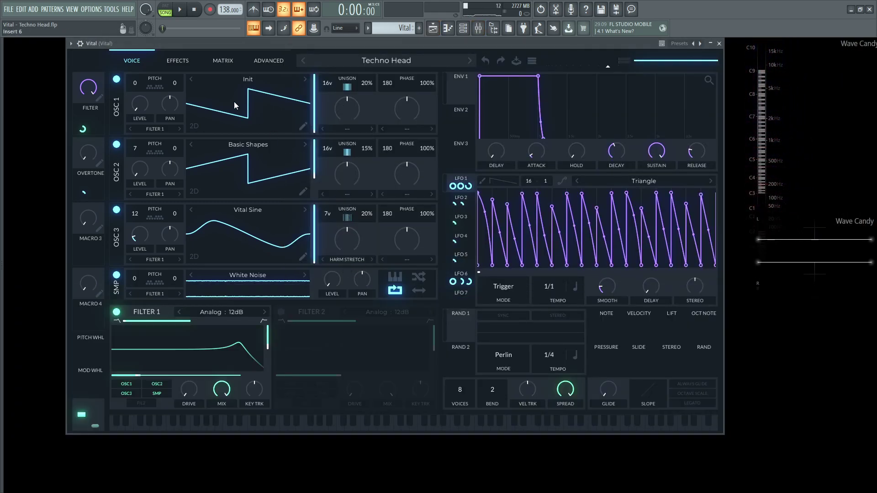
Step: Switch off the Chorus, Distortion, Compressor and Delay effects
click(177, 60)
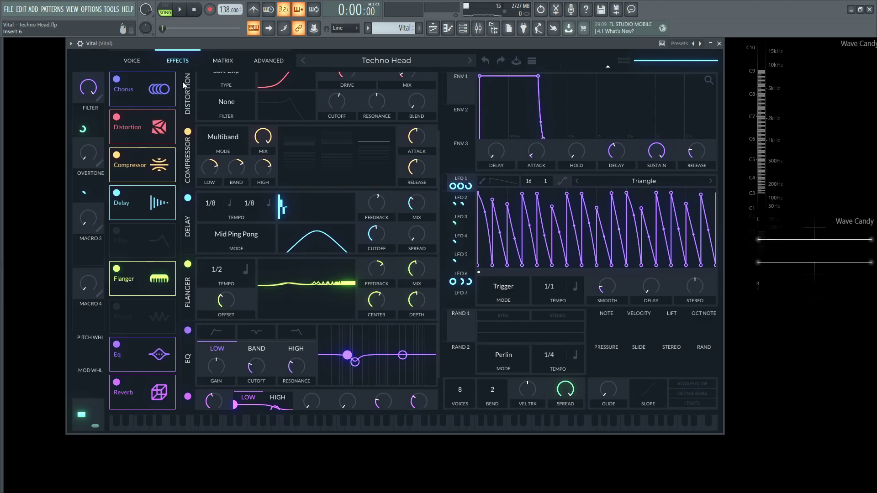
scroll(184, 86, up, 3)
click(187, 78)
click(188, 145)
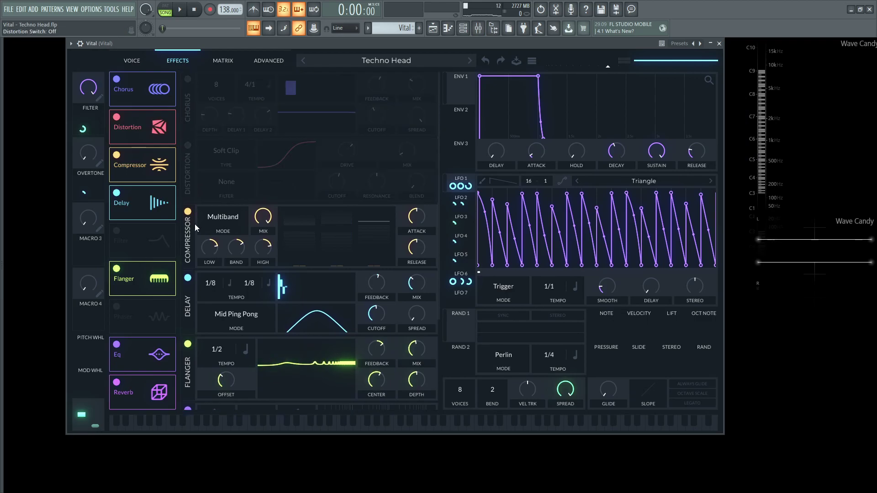
click(188, 212)
click(188, 278)
Step: Switch off the Flanger, EQ and Reverb effects, then return to the oscillator page
scroll(192, 277, down, 1)
click(187, 280)
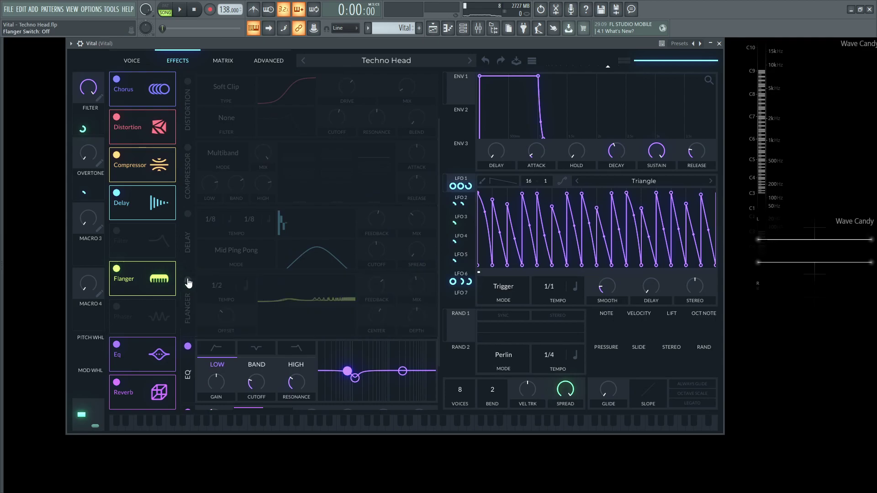
scroll(189, 284, down, 1)
click(188, 298)
scroll(191, 306, down, 1)
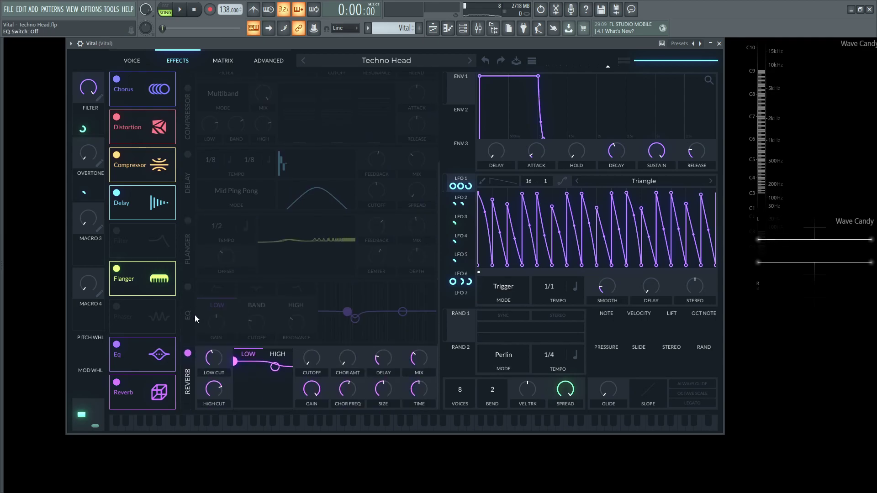
click(188, 353)
click(132, 61)
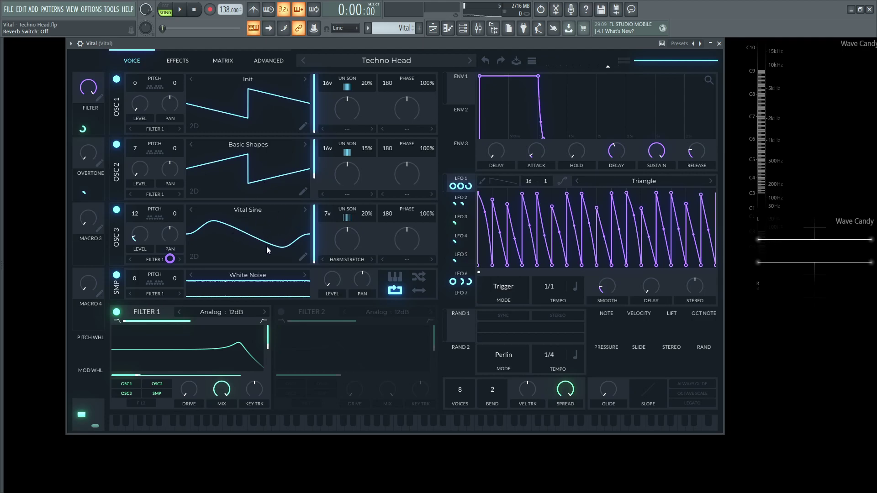
Step: Switch off the White Noise sampler and oscillators 3 and 2, then play oscillator 1 alone
click(116, 275)
click(116, 209)
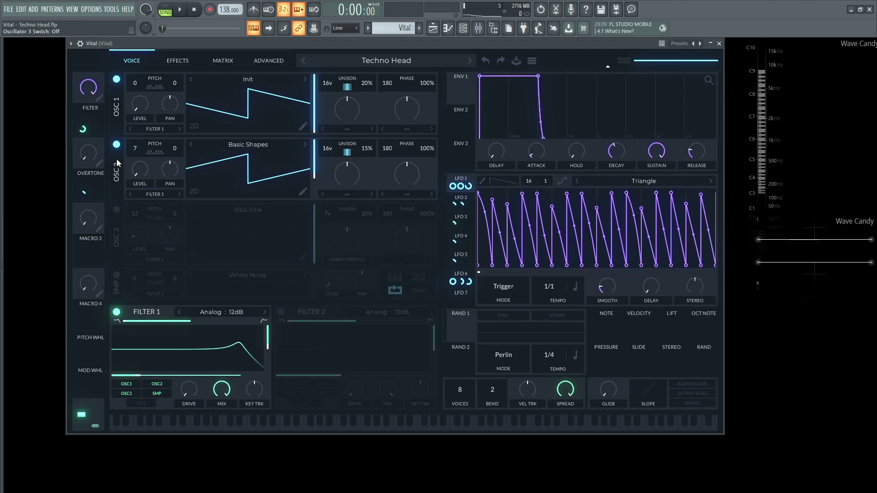
click(117, 144)
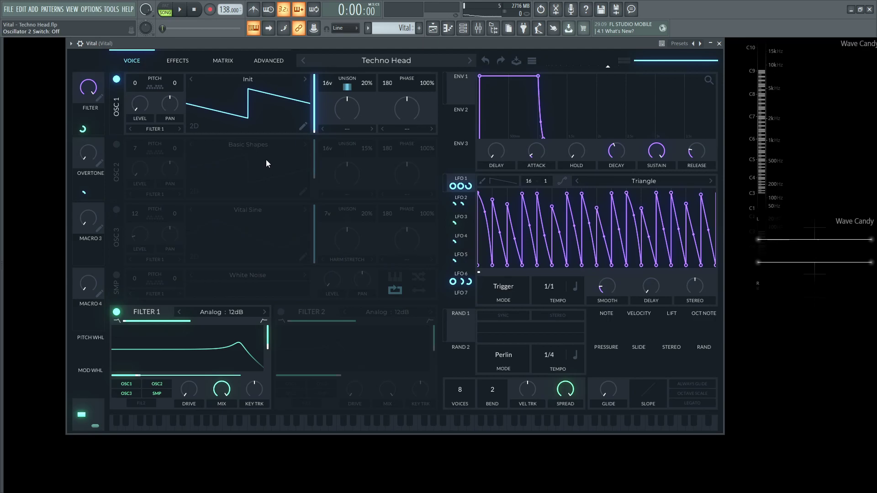
key(space)
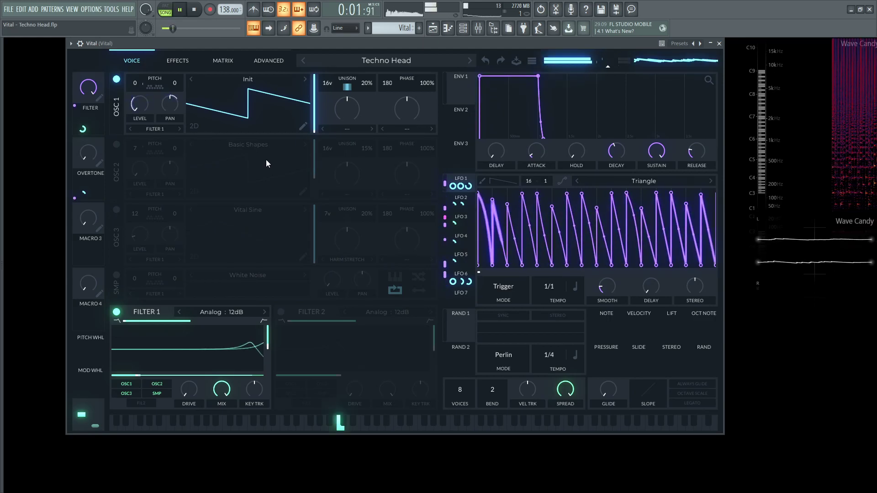
key(space)
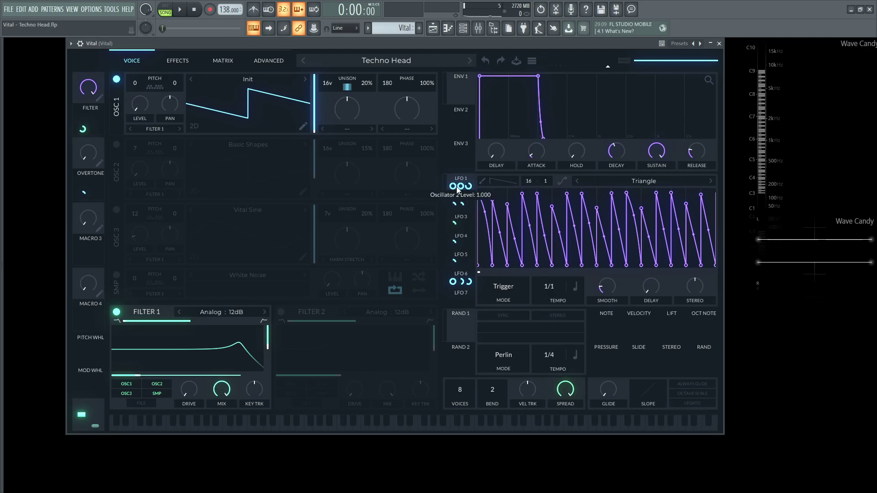
Step: Show LFO 1's modulation of oscillator 1's level and play to hear the pulse
drag(165, 120, 133, 104)
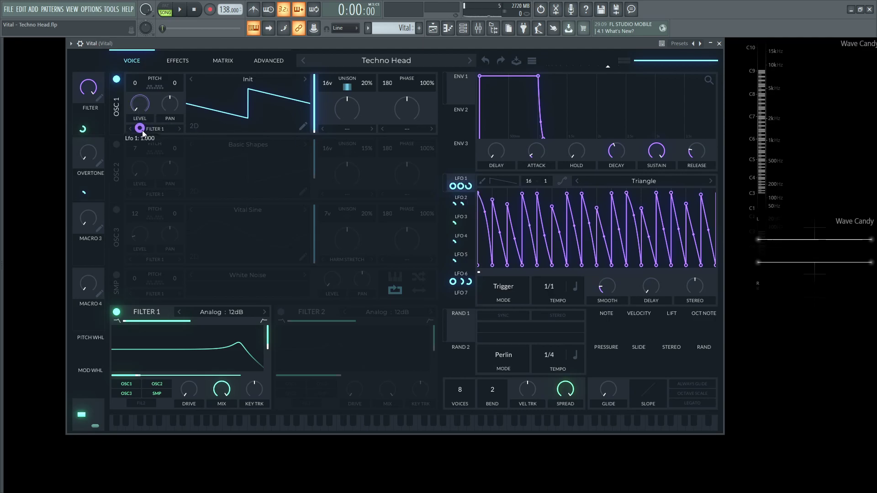
key(space)
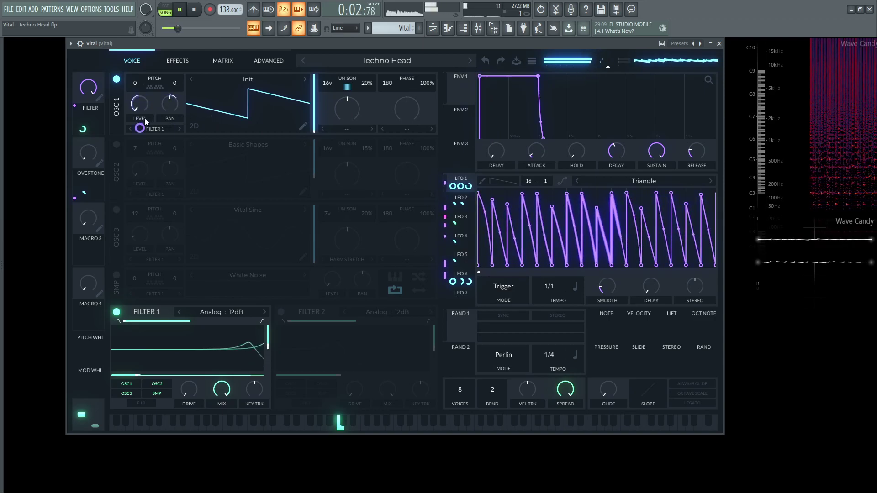
key(space)
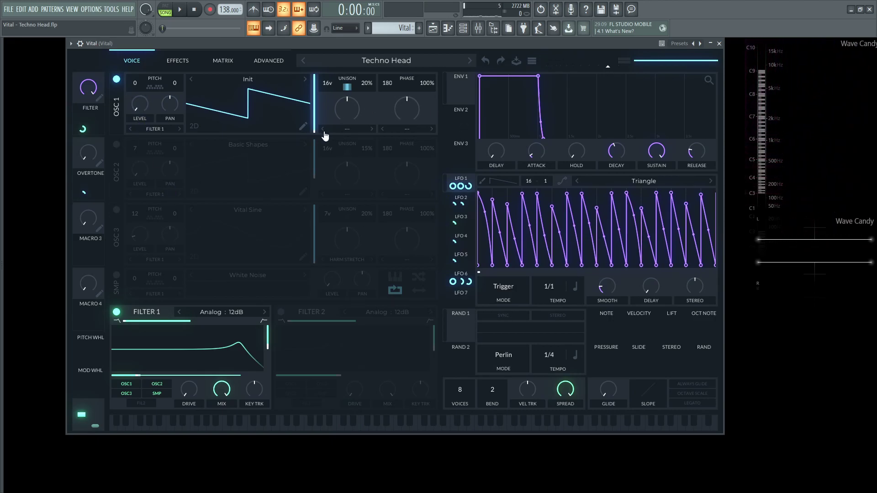
Step: Switch oscillators 2 and 3 back on
click(117, 144)
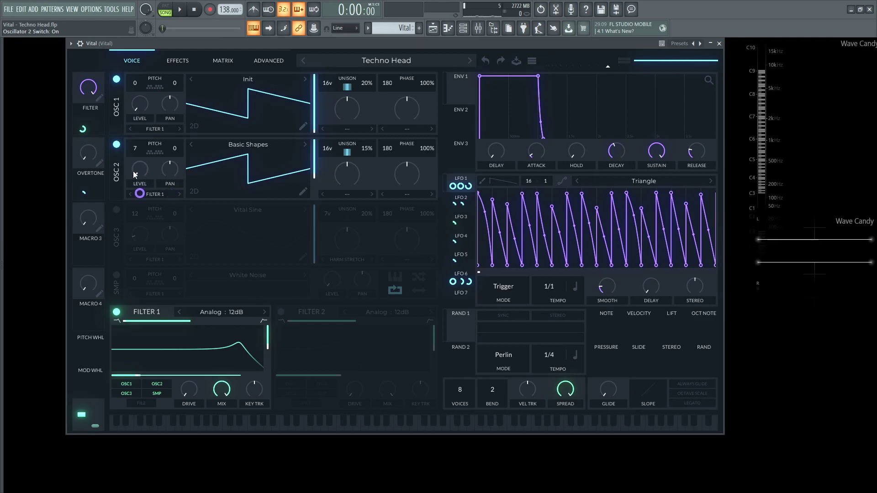
click(116, 210)
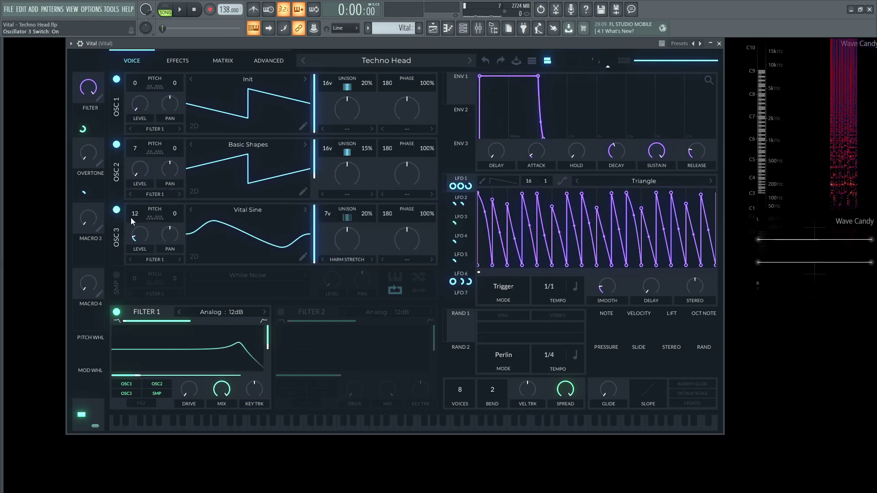
mouse_move(454, 189)
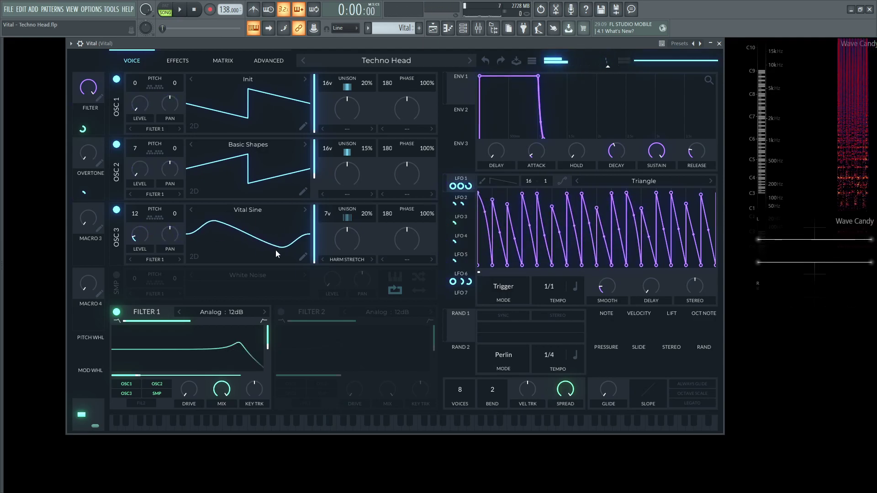
Step: Switch off oscillators 2 and 1 and play oscillator 3 alone
click(117, 145)
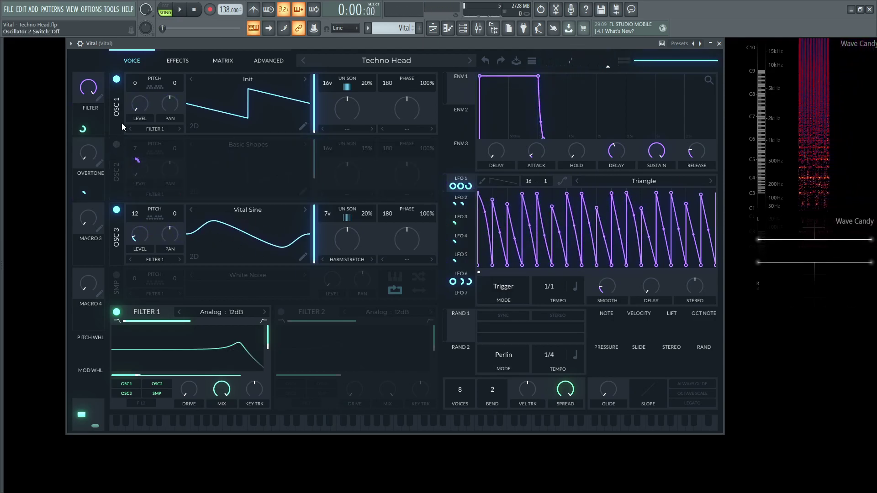
click(116, 80)
key(space)
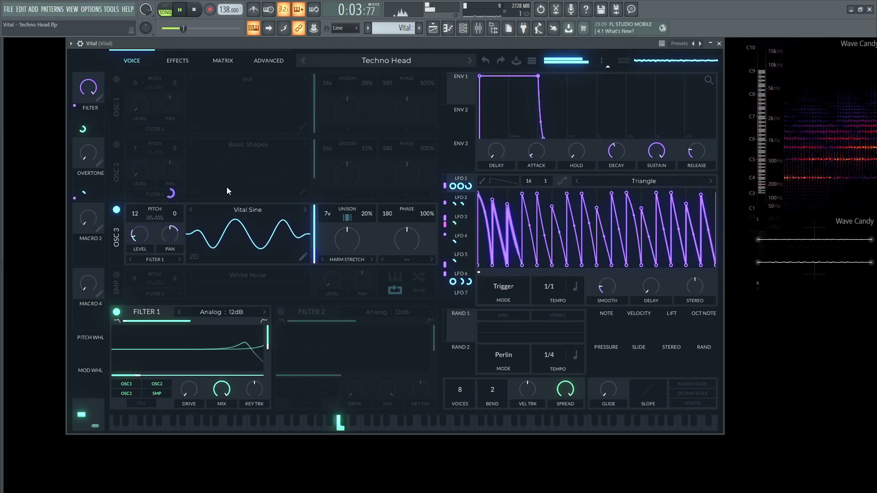
key(space)
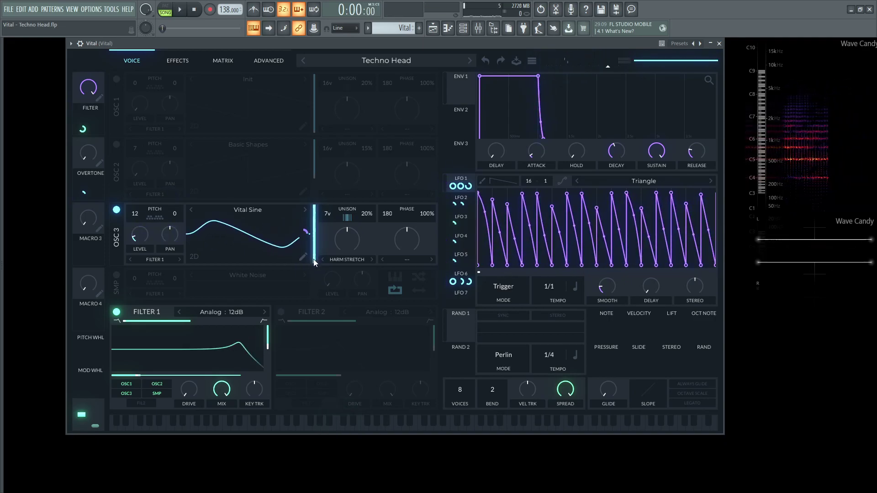
Step: Show LFO 4's 4/1 triangle sweeping oscillator 3's wave frame and audition it
mouse_move(304, 233)
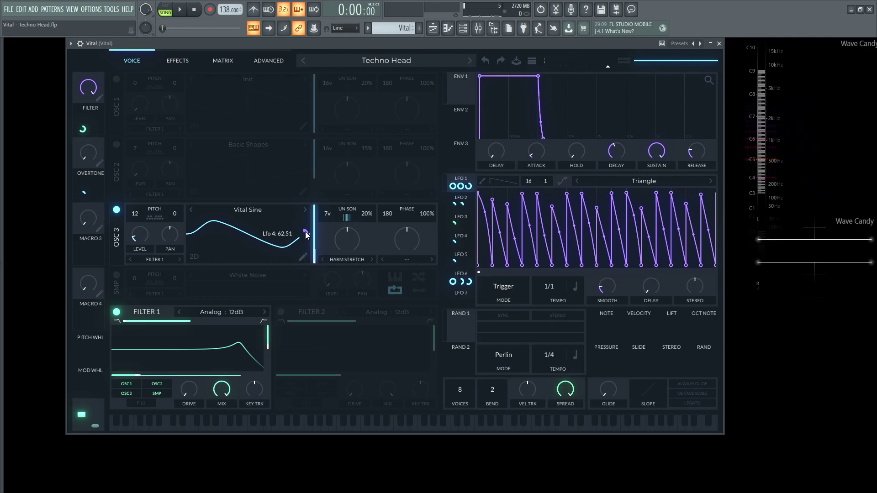
click(468, 238)
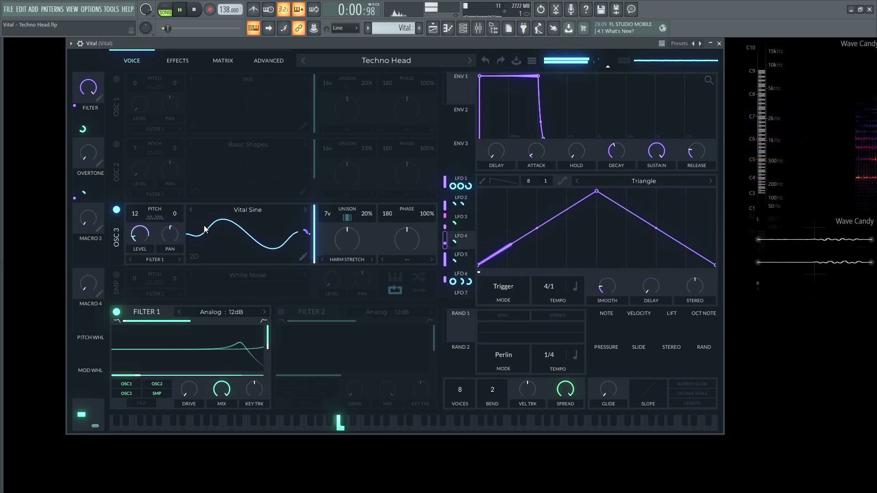
key(space)
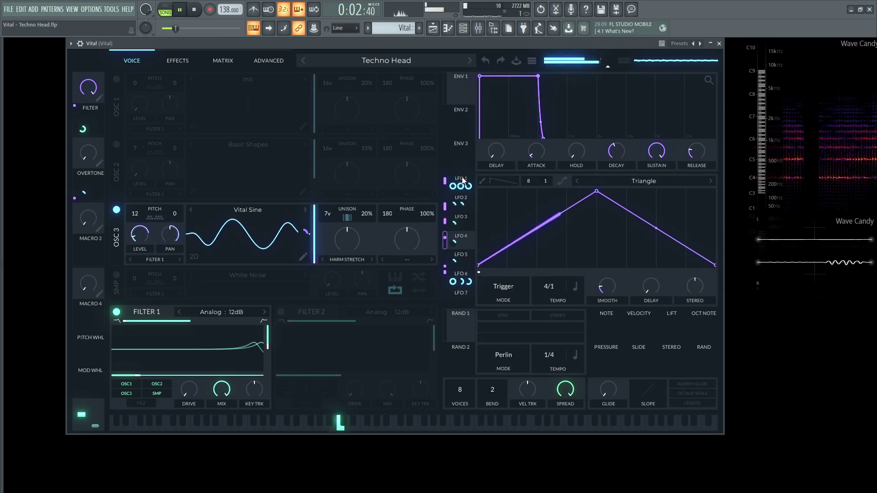
key(space)
Step: Show LFO 2's stepped pattern and set its grid to 16 by 24
click(466, 200)
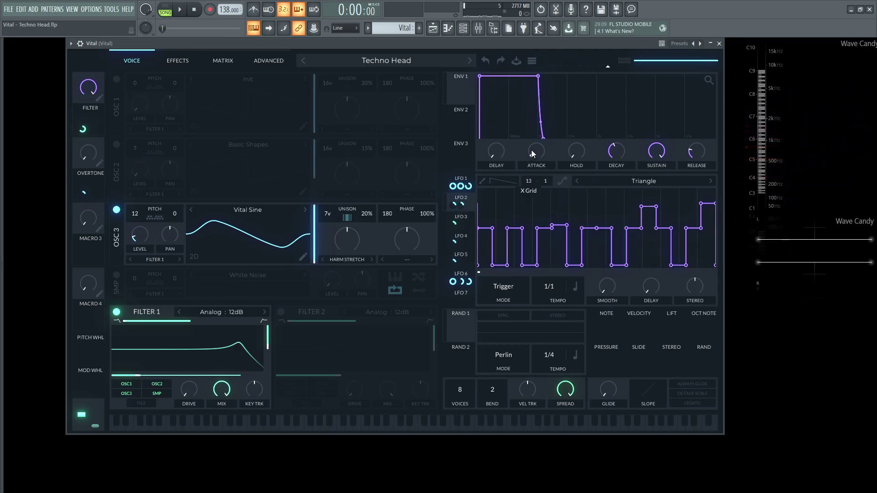
scroll(528, 181, up, 1)
drag(546, 132, 551, 1)
drag(554, 149, 554, 143)
Step: Dismiss LFO 2's pitch modulation options unchanged and switch Oscillators 1 and 2 back on
mouse_move(455, 207)
right_click(455, 209)
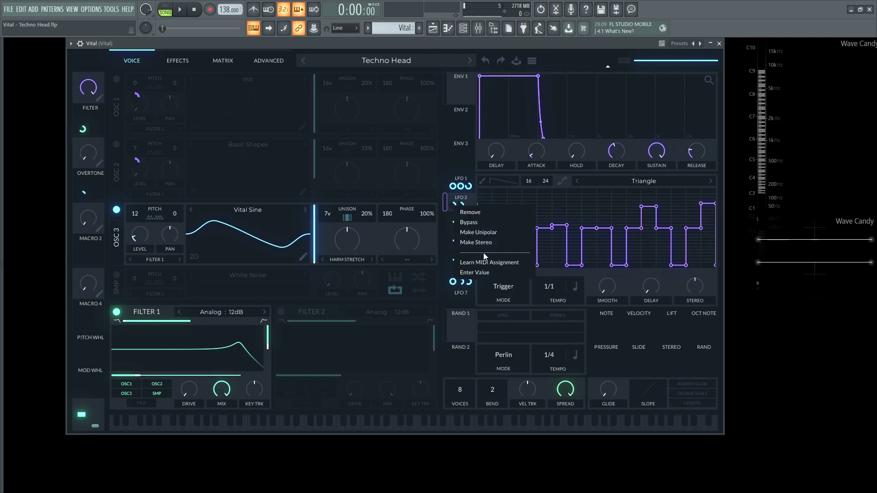
click(464, 44)
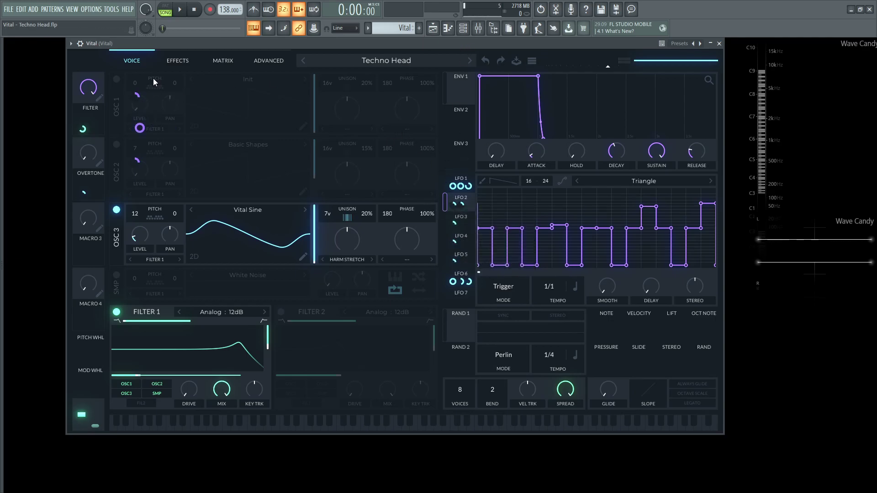
click(116, 80)
click(116, 144)
Step: Play and stop the song twice to hear all three oscillators
key(space)
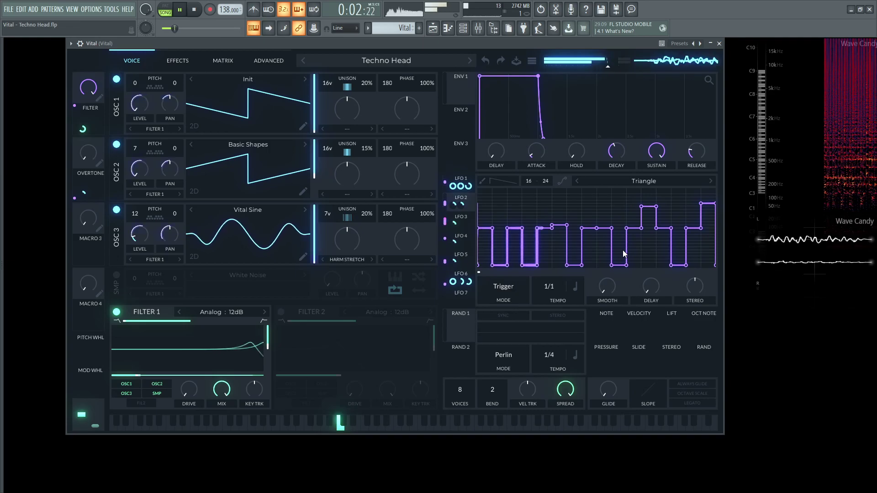
key(space)
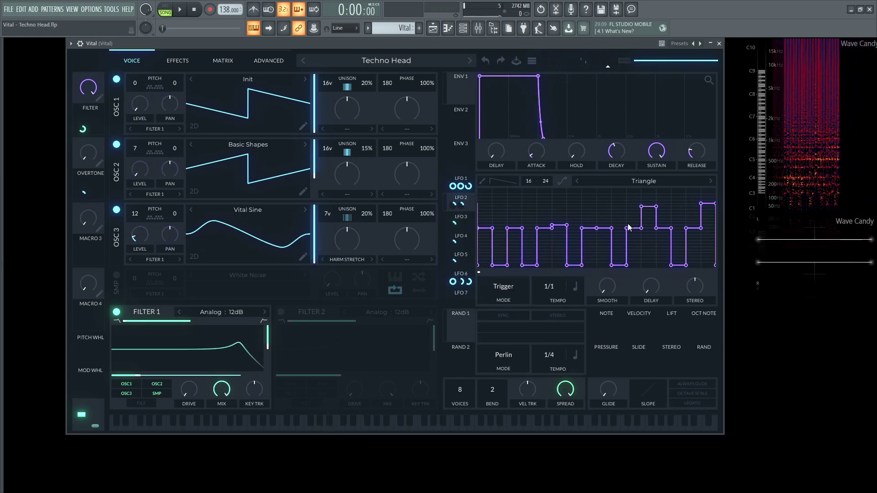
key(space)
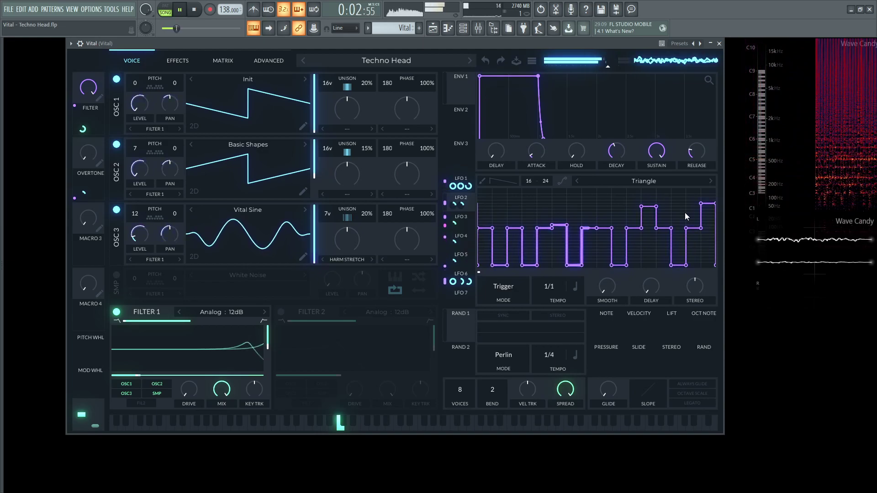
key(space)
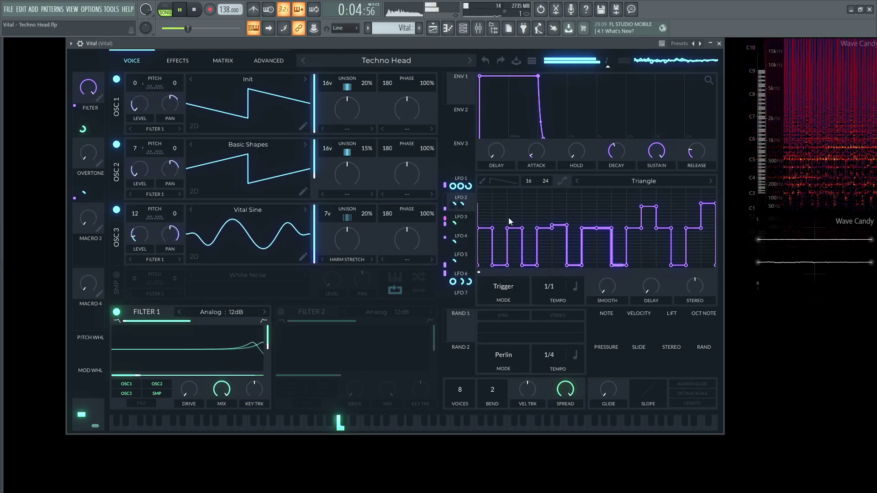
Step: Show LFO 3's 1/4 triangle sweeping Filter 1's cutoff and play the patch
click(456, 221)
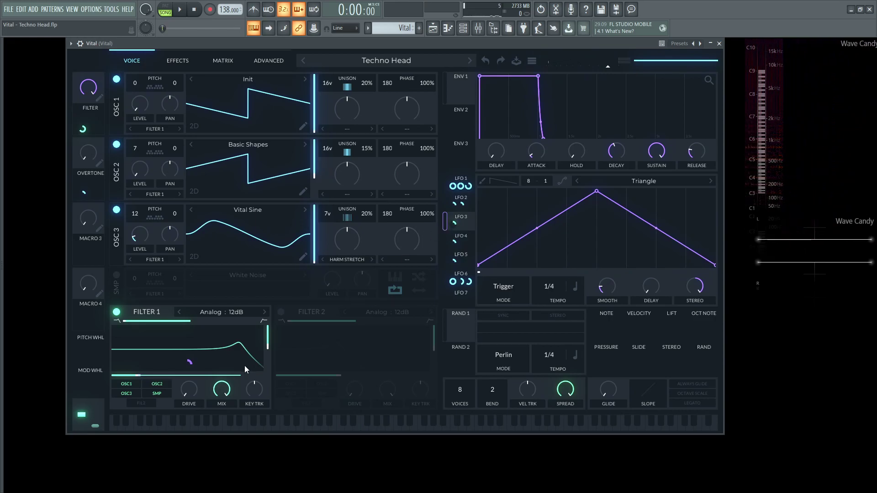
key(space)
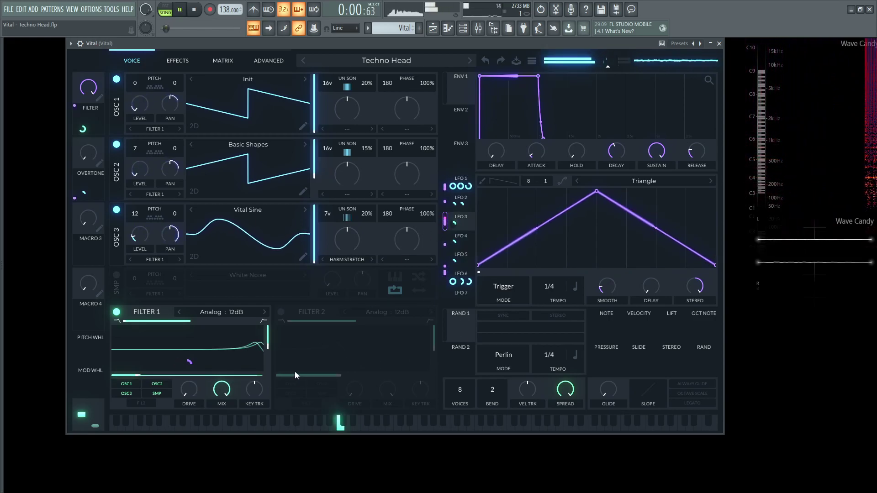
key(space)
Step: Play the patch while lowering the FILTER macro to about 0.58
mouse_move(137, 376)
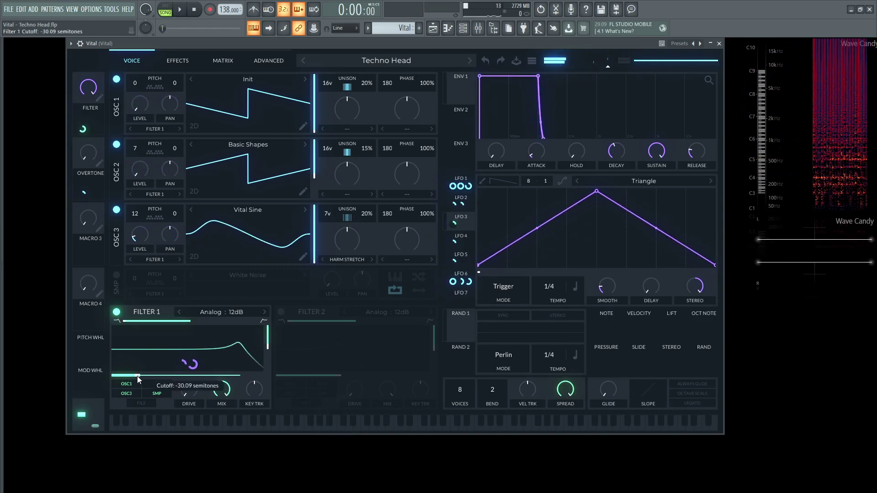
key(space)
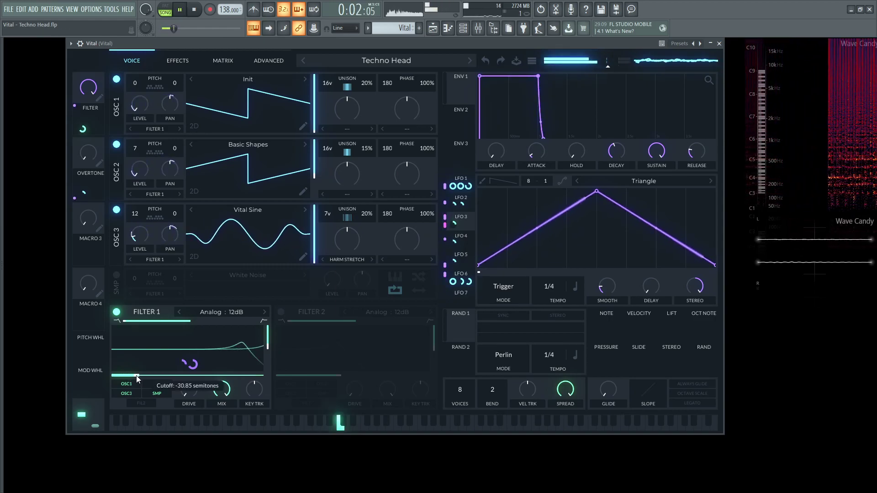
click(85, 92)
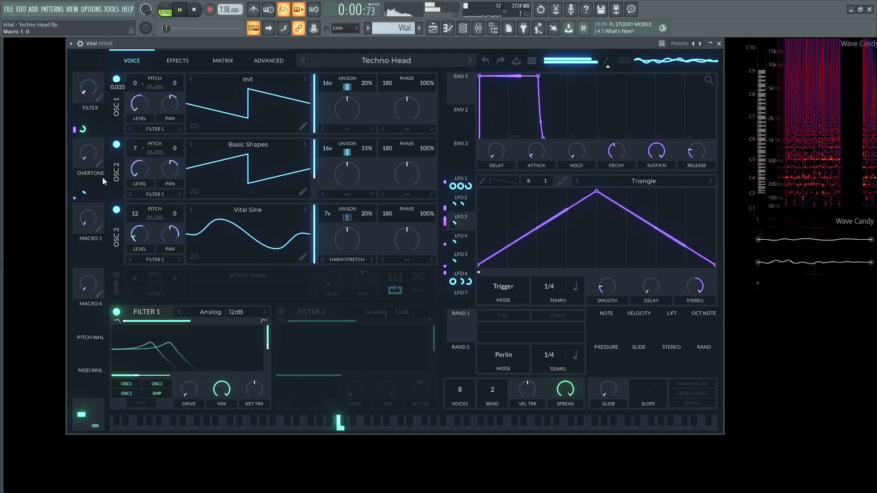
key(space)
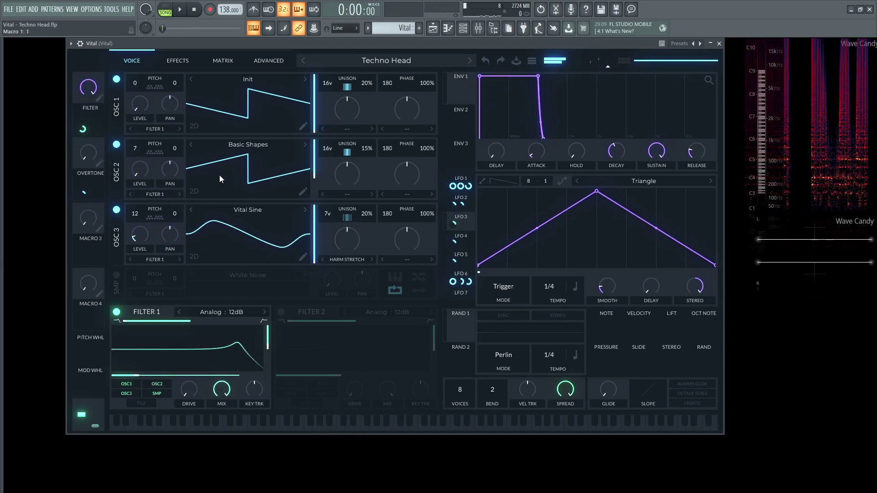
key(space)
drag(89, 90, 92, 117)
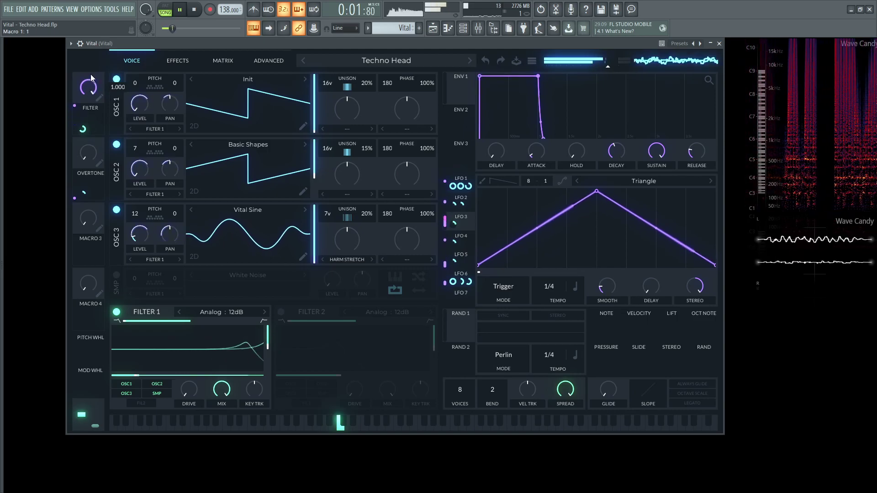
key(space)
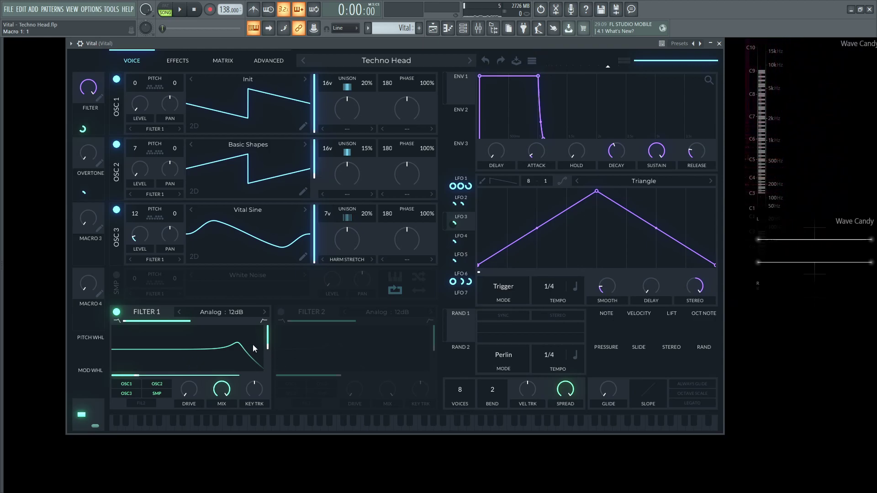
Step: Play the patch while lowering the FILTER macro to about 0.59
key(space)
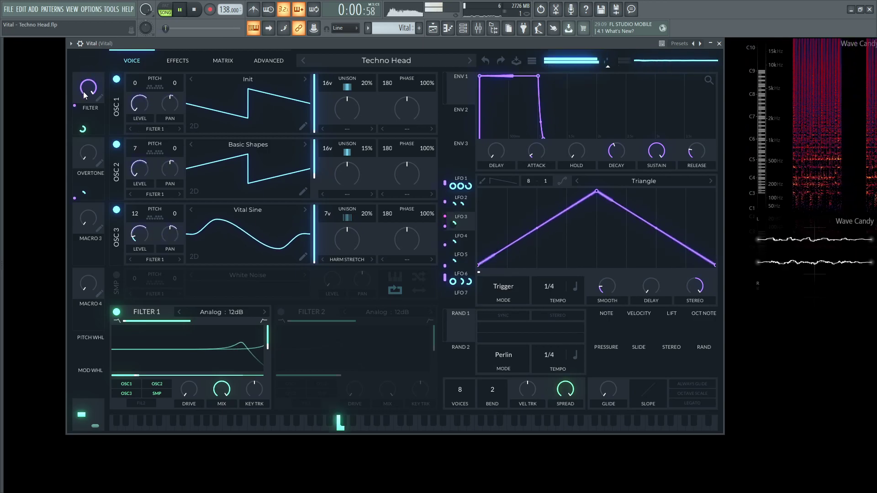
drag(84, 95, 87, 122)
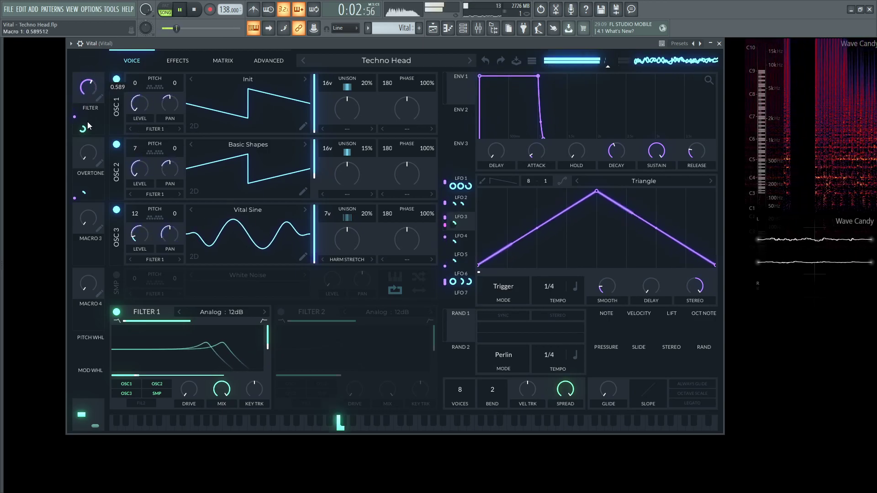
key(space)
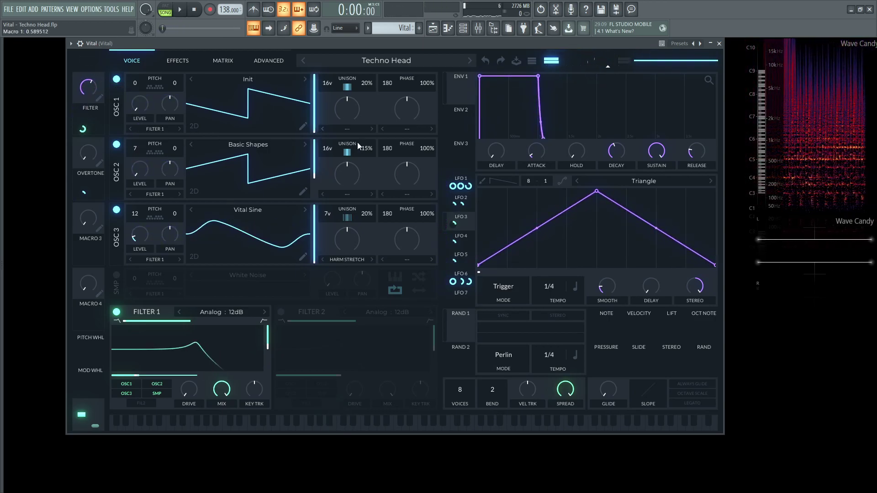
Step: During playback, reset LFO 3's stereo offset to zero, then raise it to 0.5
key(space)
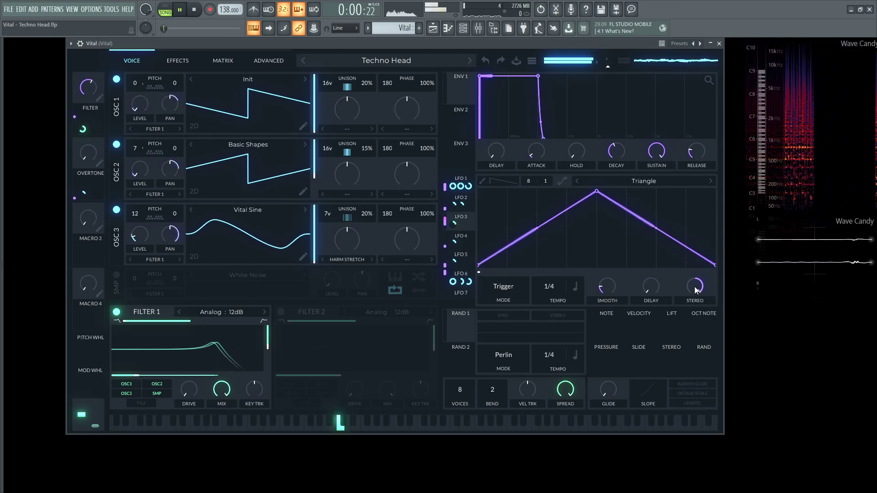
double_click(694, 287)
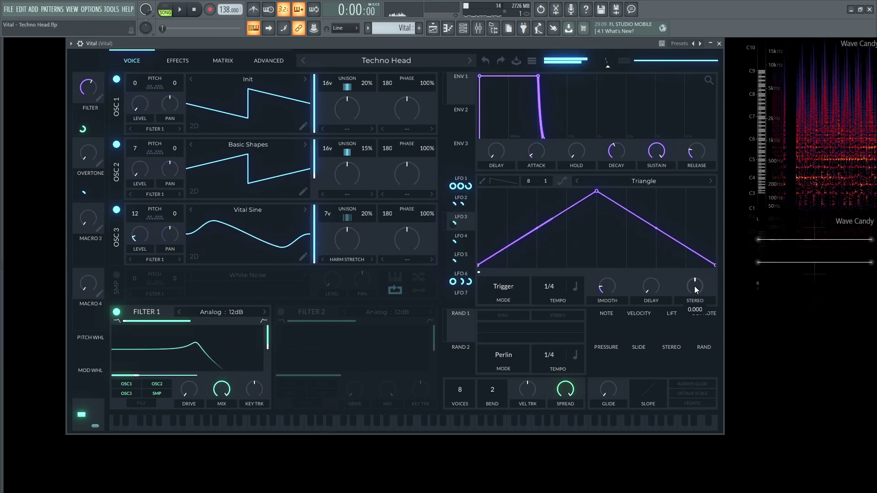
drag(694, 286, 706, 215)
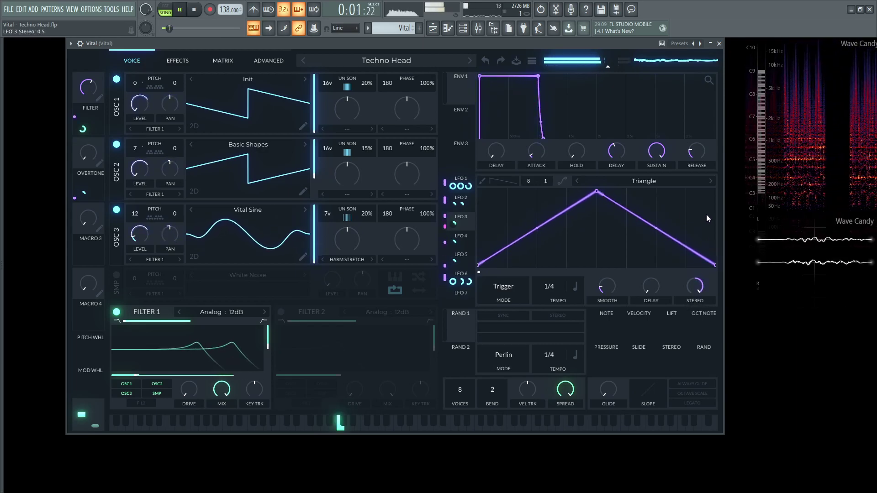
key(space)
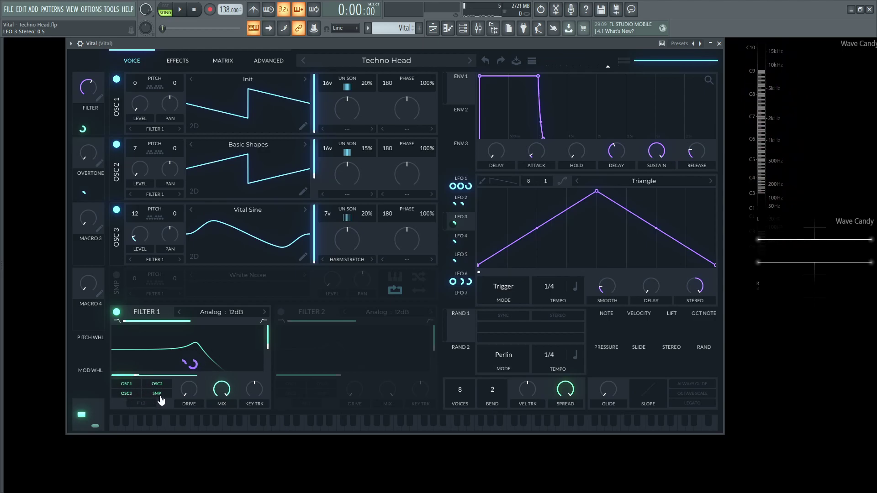
key(space)
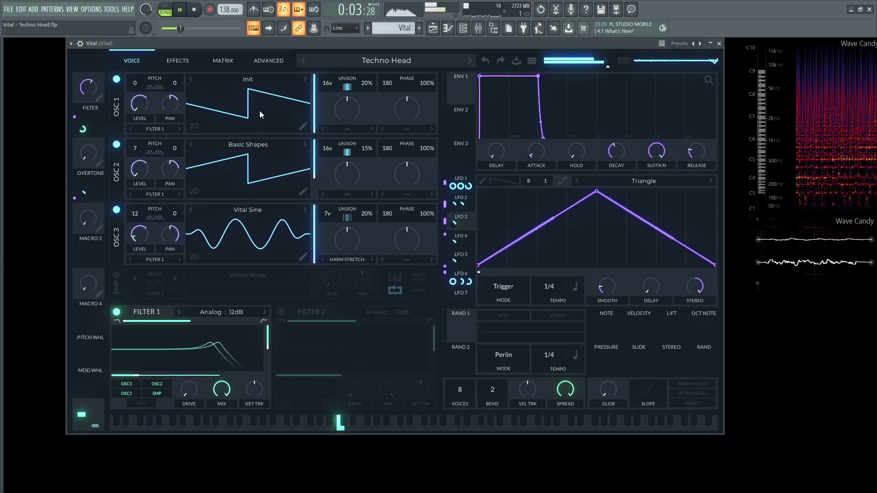
key(space)
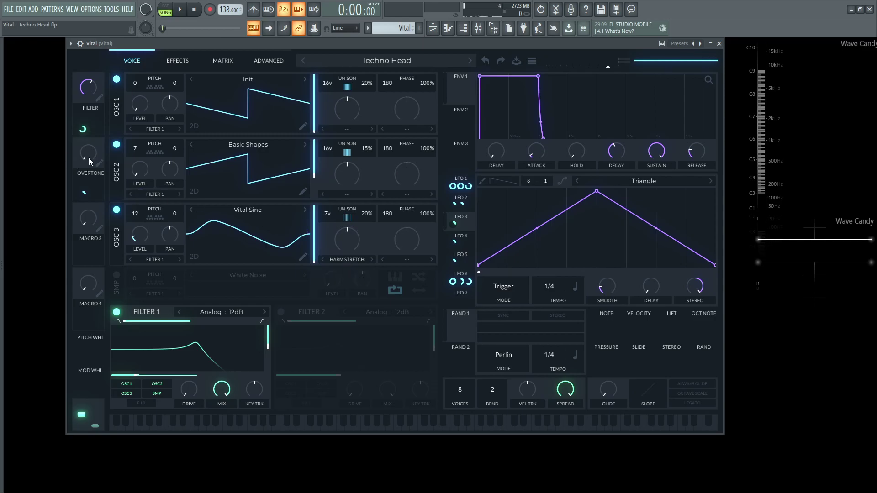
Step: Resume playback of the Techno Head patch
key(space)
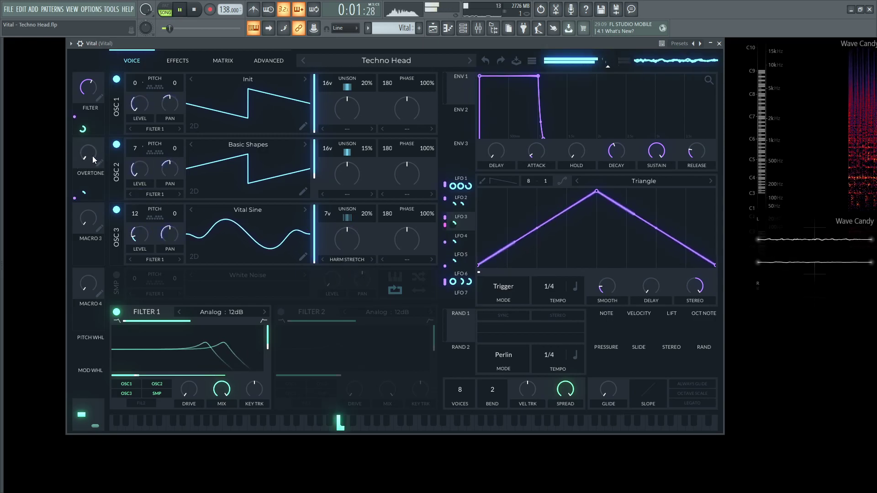
Step: Switch off oscillators 2 and 1 and play the loop with only oscillator 3's Vital Sine
click(116, 144)
key(space)
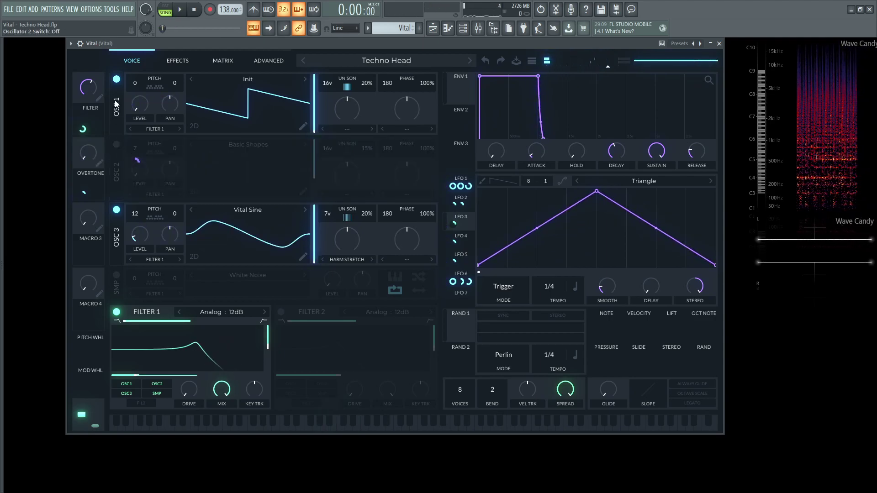
click(116, 79)
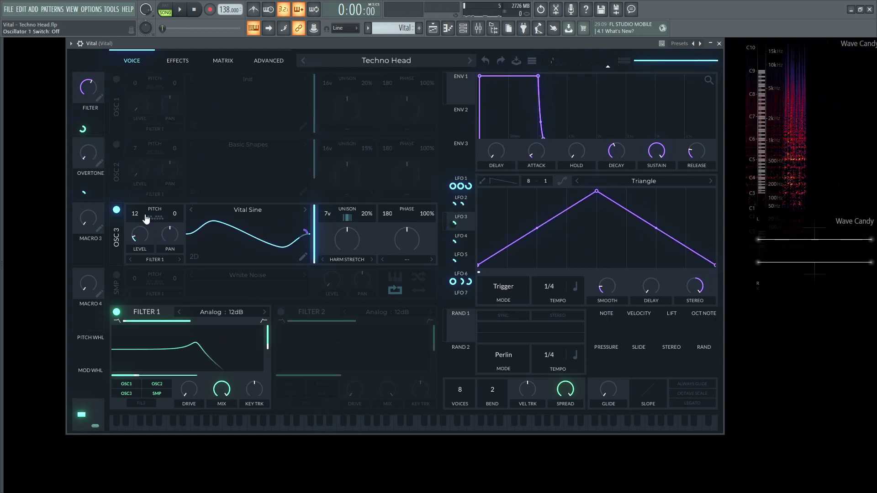
key(space)
Step: Move the Overtone macro to about 0.5, then about 0.63, replaying the loop each time
drag(87, 152, 95, 83)
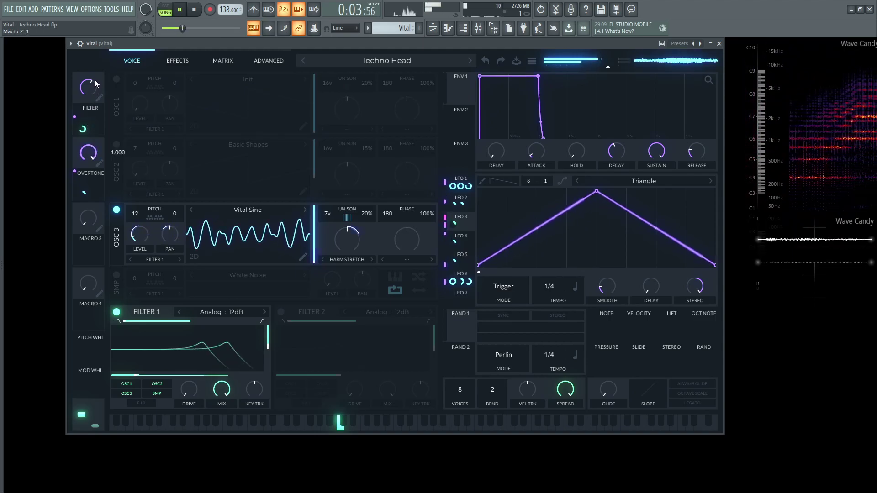
key(space)
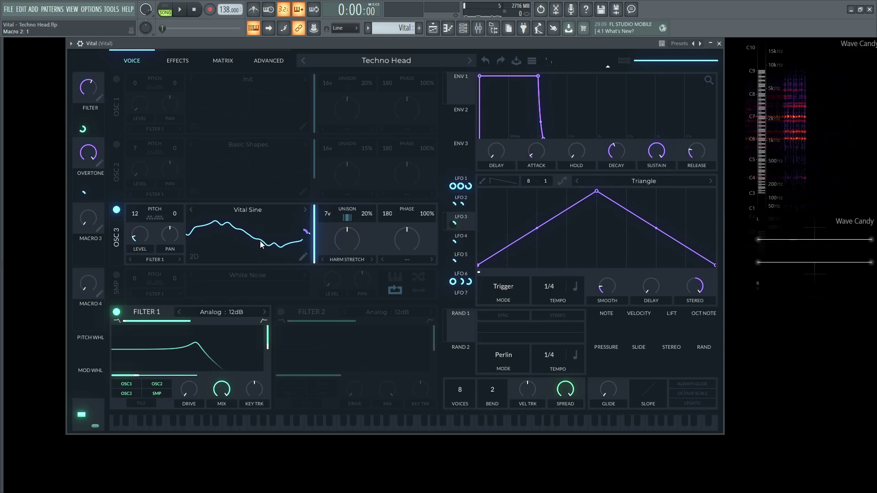
key(space)
drag(88, 152, 209, 248)
key(space)
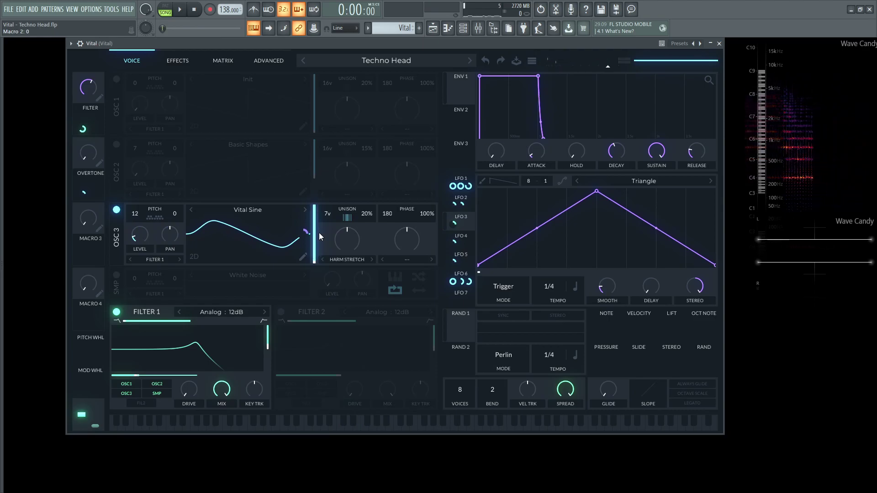
key(space)
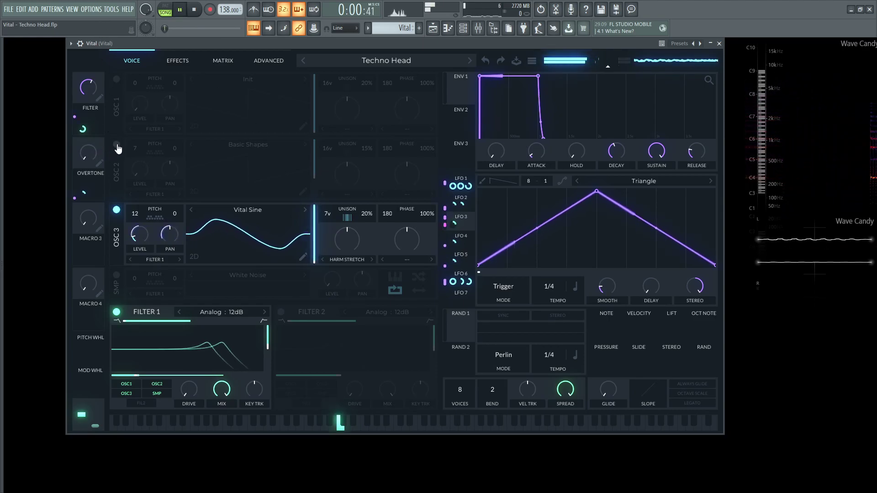
Step: Switch off oscillator 3, enable the White Noise sample layer, and play it alone
click(117, 209)
key(space)
click(116, 276)
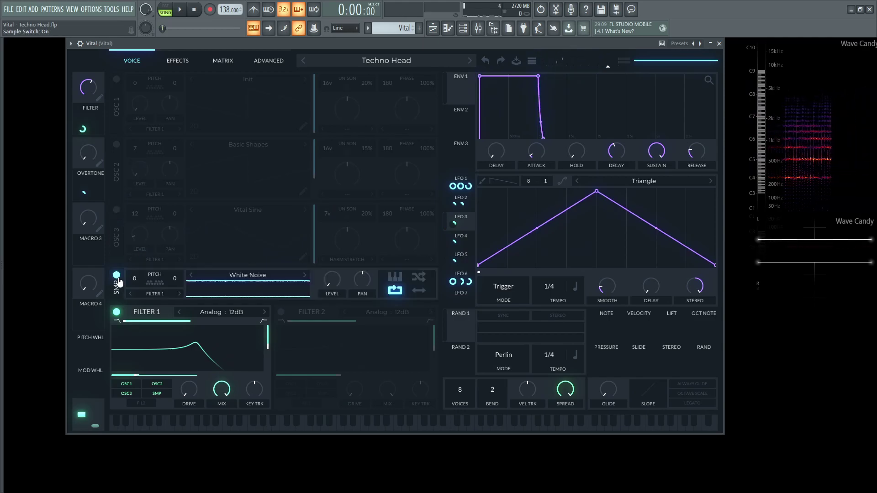
key(space)
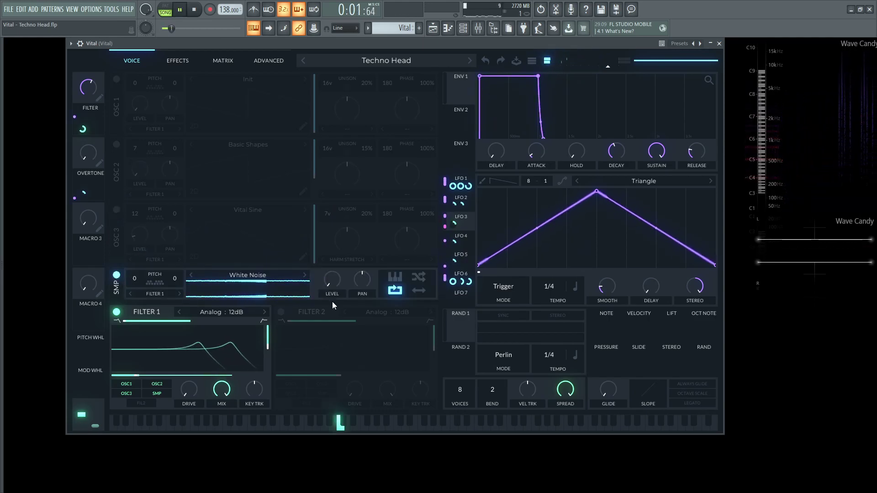
key(space)
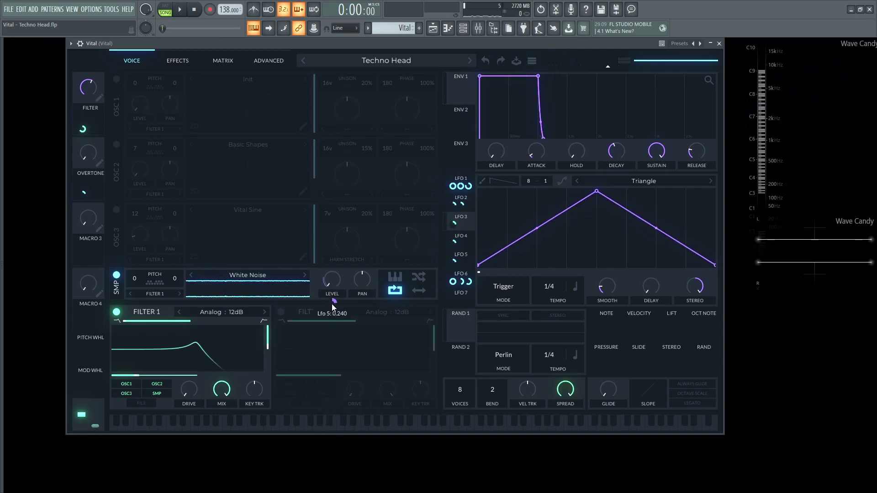
Step: Show LFO 5's peaked shape with its grid at 16 and play the loop
click(470, 260)
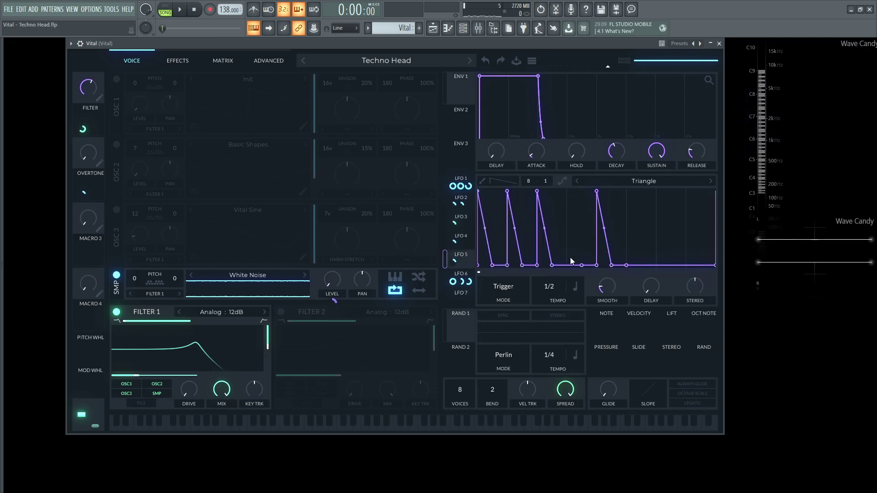
drag(529, 180, 539, 115)
key(space)
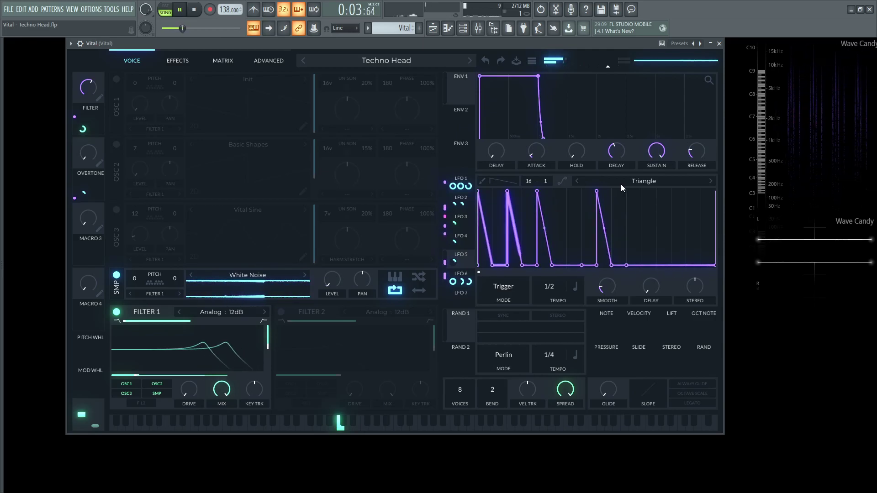
key(space)
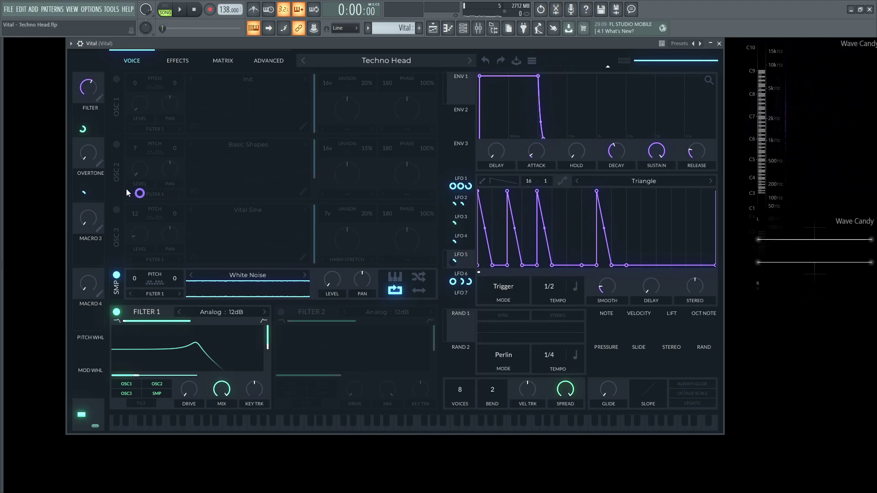
Step: Turn oscillators 3, 2 and 1 back on and play the full patch
click(116, 210)
click(116, 145)
click(117, 78)
key(space)
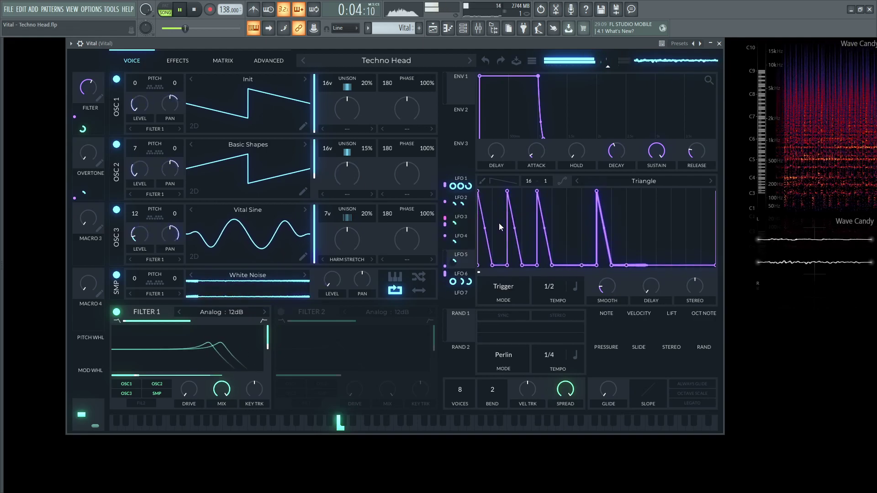
Step: Show LFO 6's 1/4 Trigger sine panning oscillator 3, and audition the loop twice
key(space)
click(464, 275)
mouse_move(453, 281)
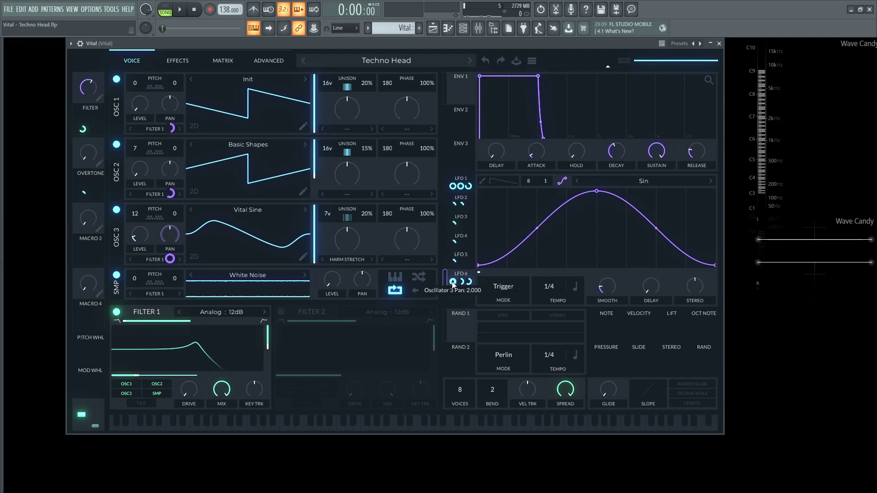
key(space)
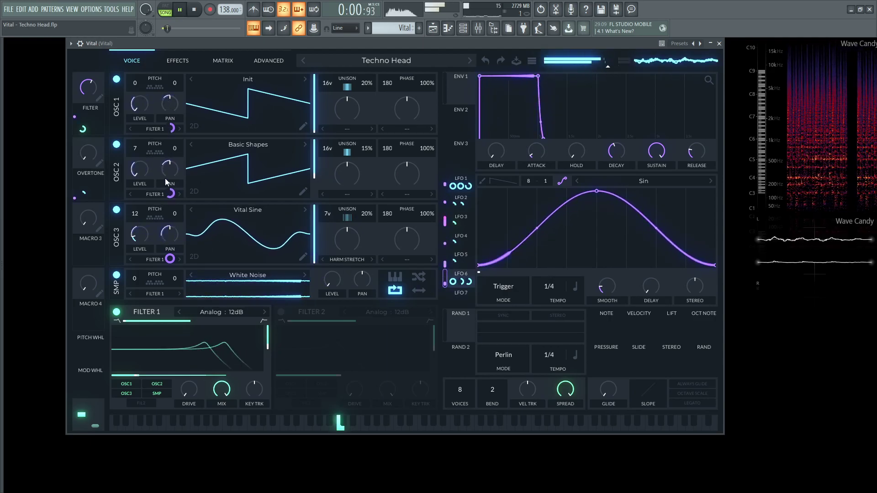
key(space)
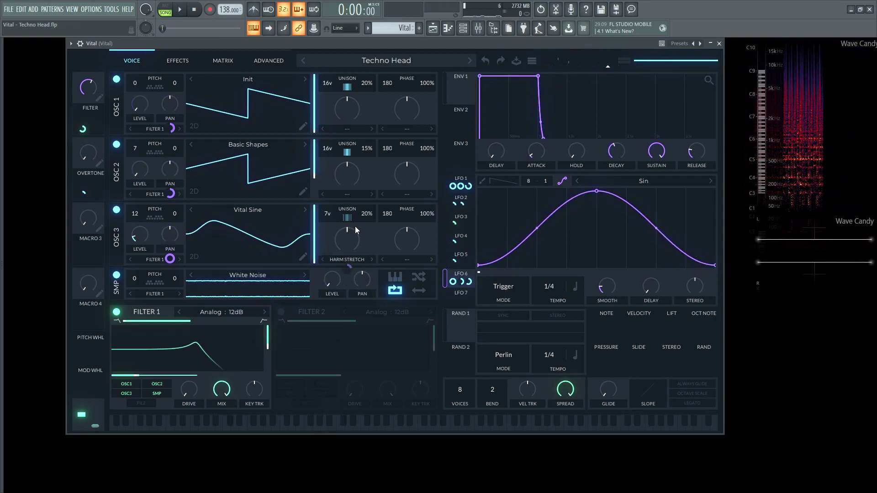
key(space)
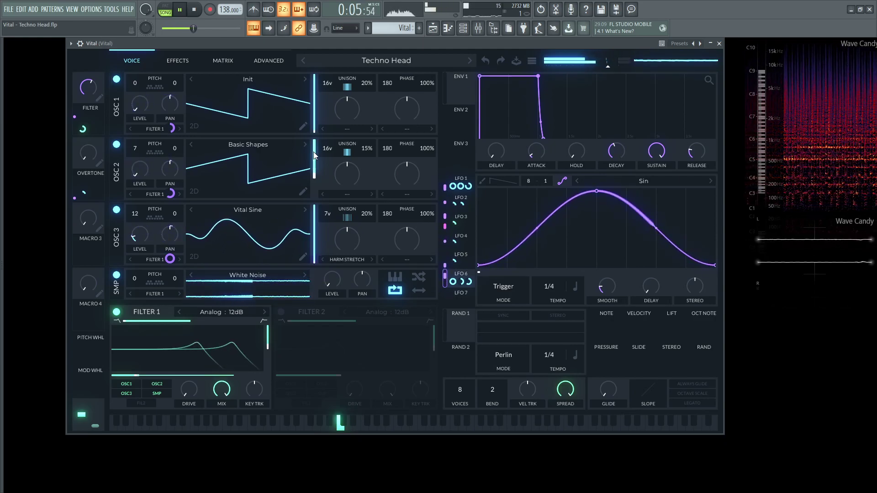
key(space)
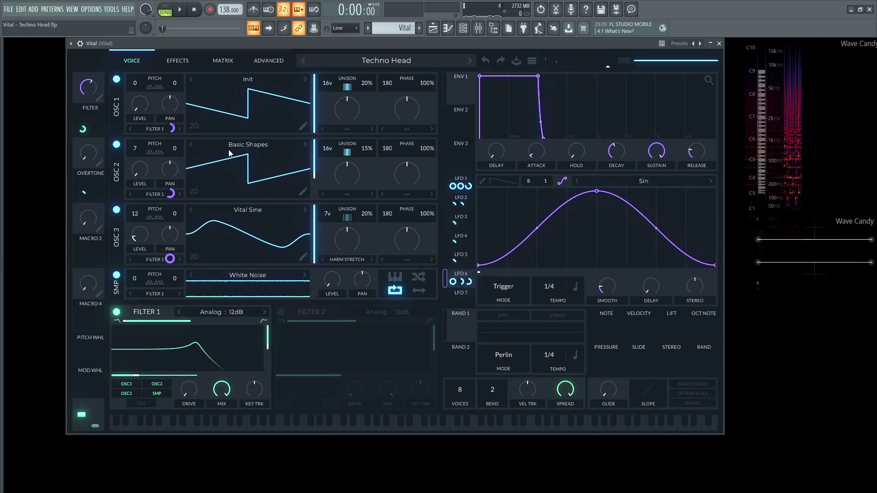
Step: Enable the Chorus (8 voices, 4/1, 30.45% mix) on the effects page and play the loop
click(178, 61)
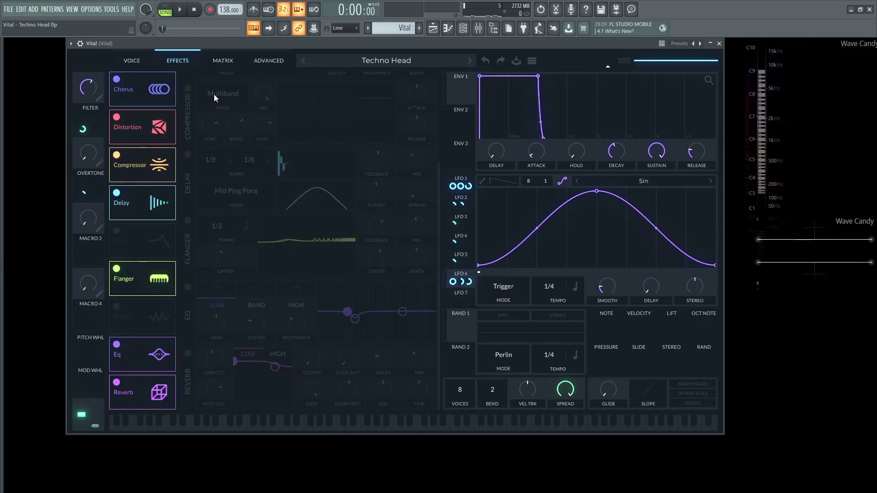
scroll(191, 94, up, 5)
click(188, 79)
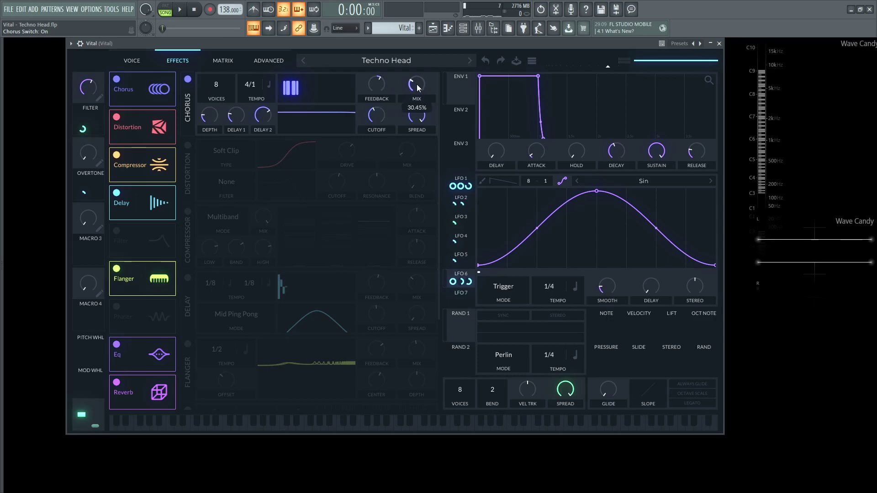
click(212, 114)
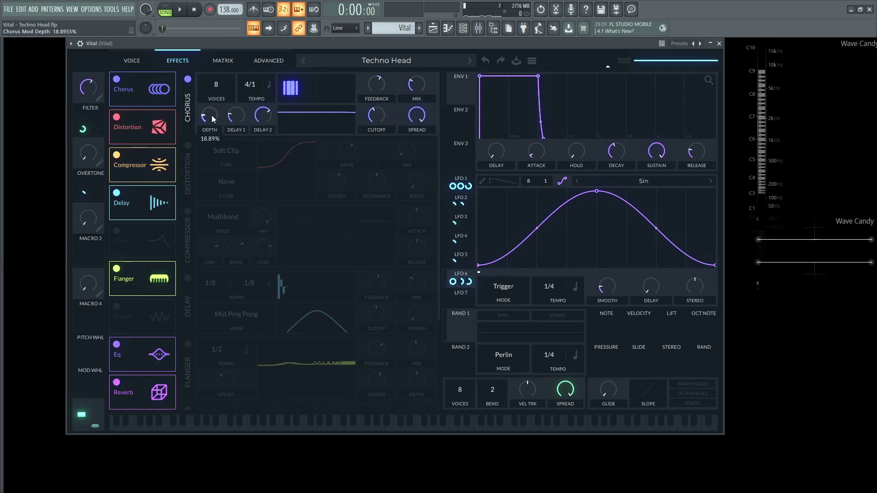
mouse_move(237, 117)
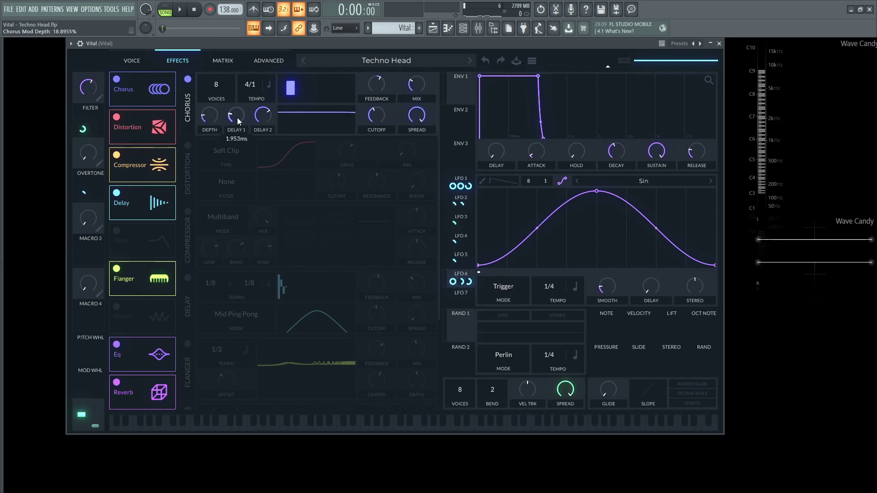
mouse_move(262, 120)
mouse_move(377, 120)
key(space)
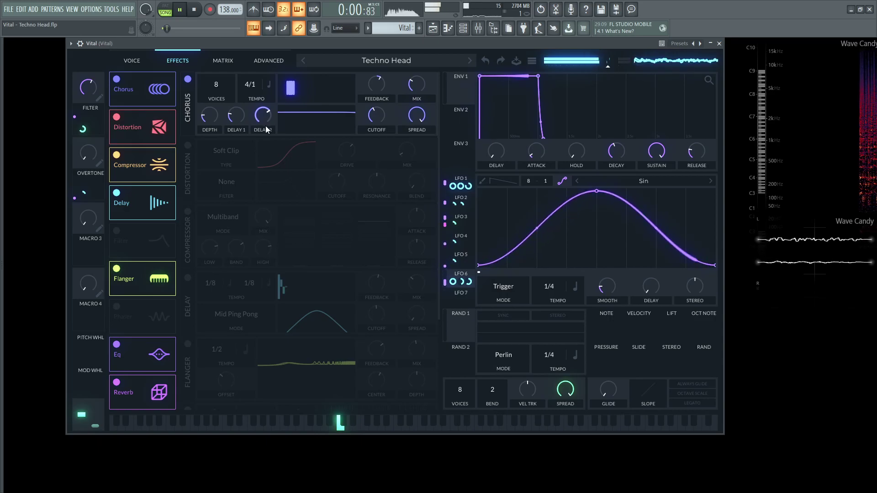
Step: Turn on the Soft Clip Distortion with 8.889 dB drive and stop playback
click(187, 145)
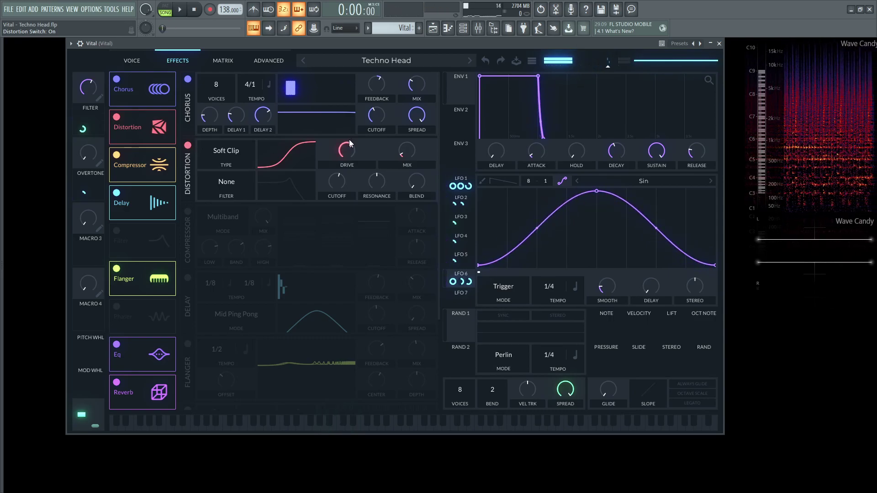
key(space)
mouse_move(347, 152)
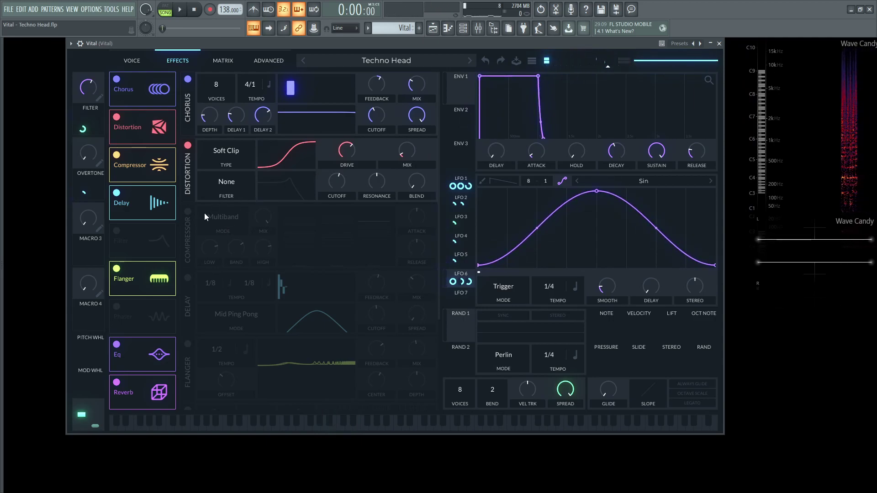
Step: Enable the Multiband Compressor and trigger two notes on the keyboard to watch it
key(space)
click(187, 212)
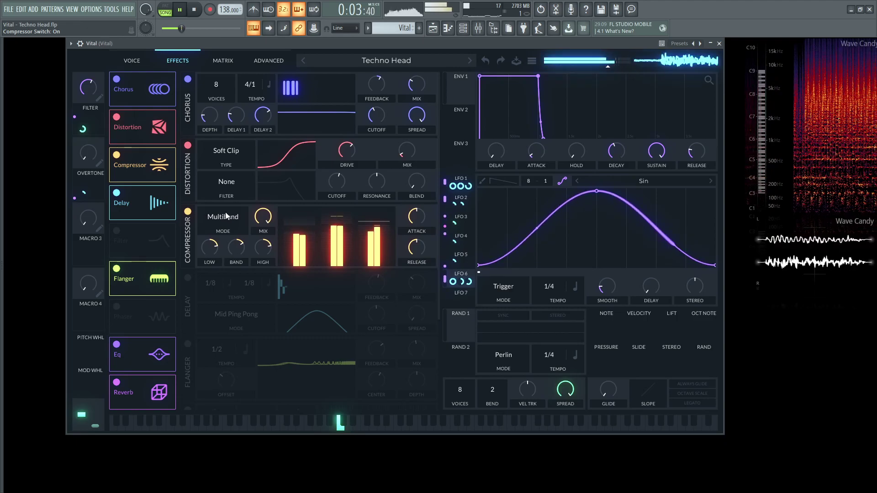
key(space)
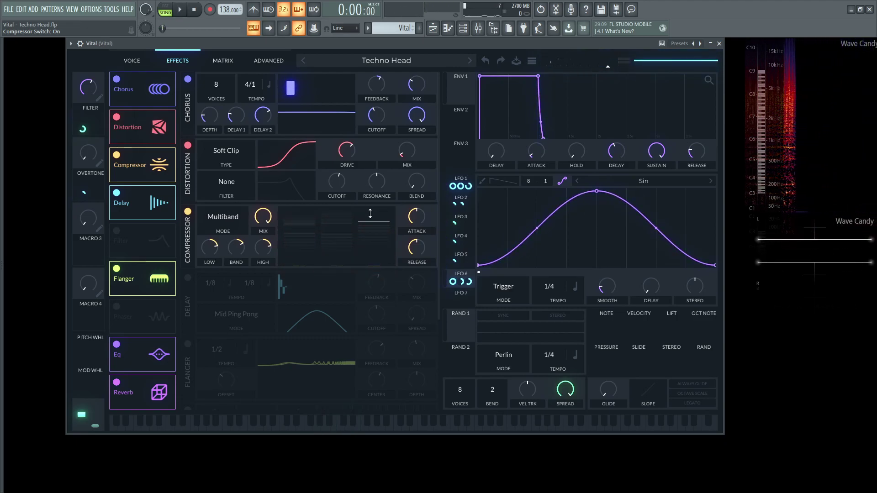
click(337, 421)
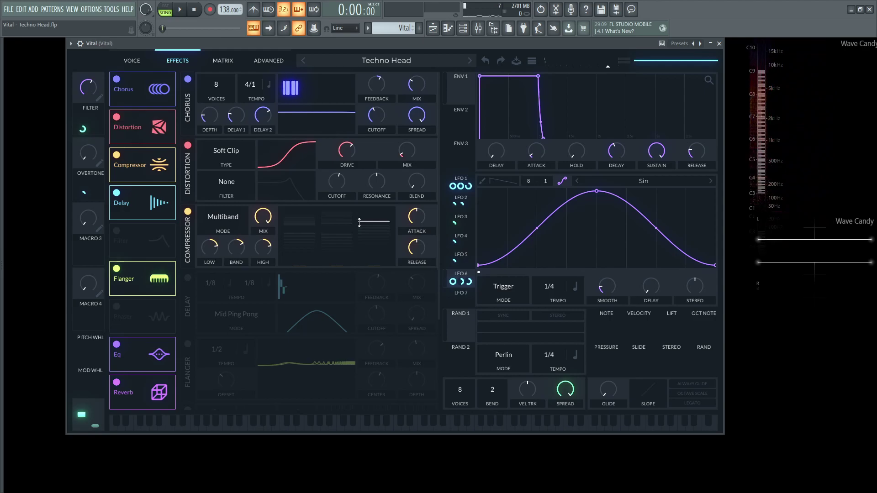
click(337, 421)
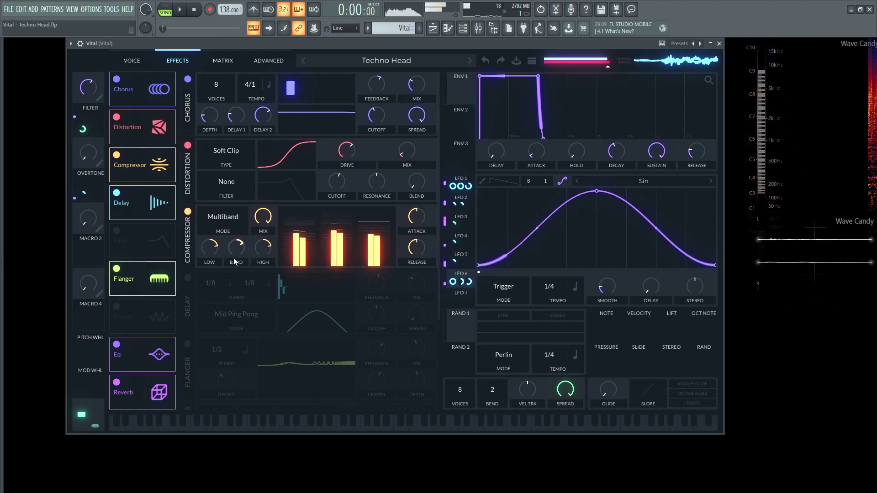
click(188, 279)
key(space)
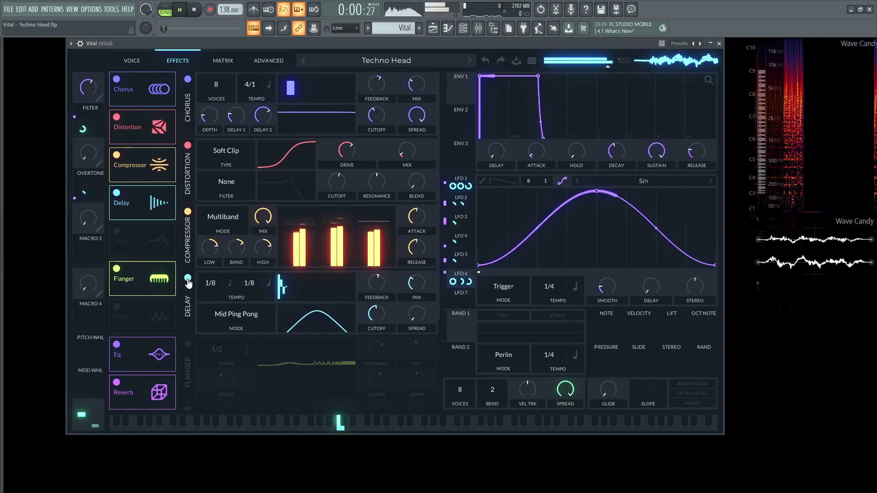
scroll(228, 286, down, 2)
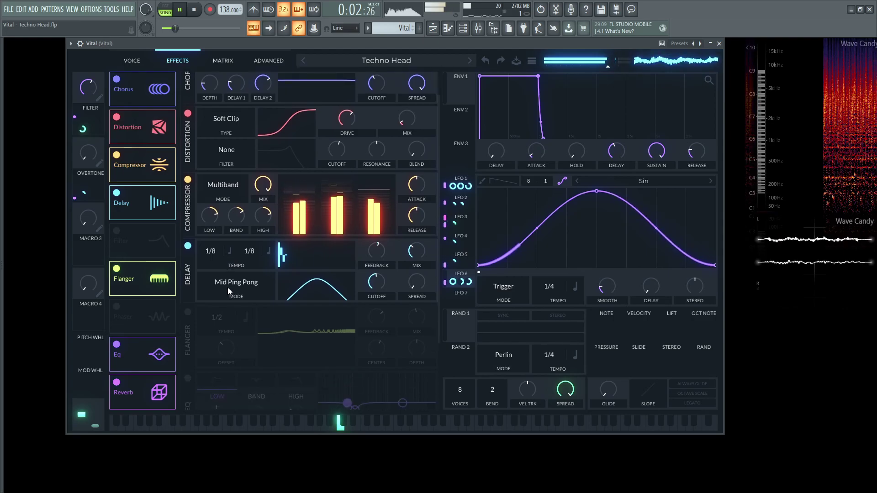
key(space)
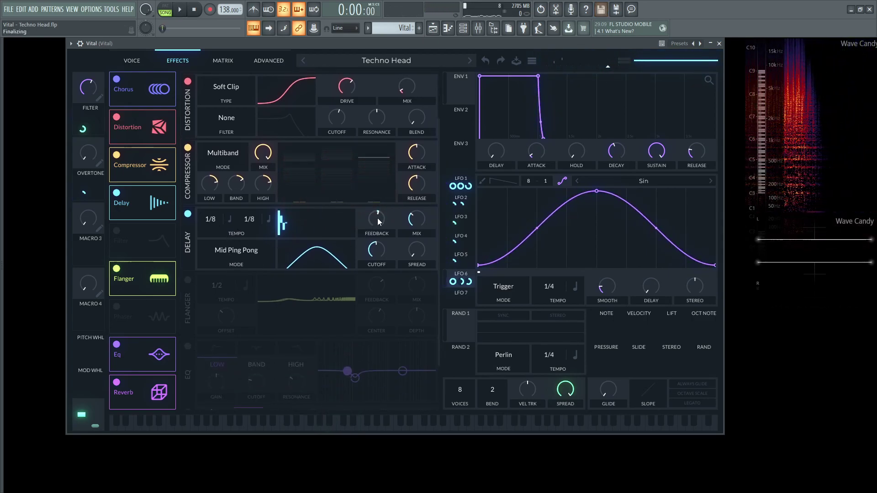
mouse_move(377, 218)
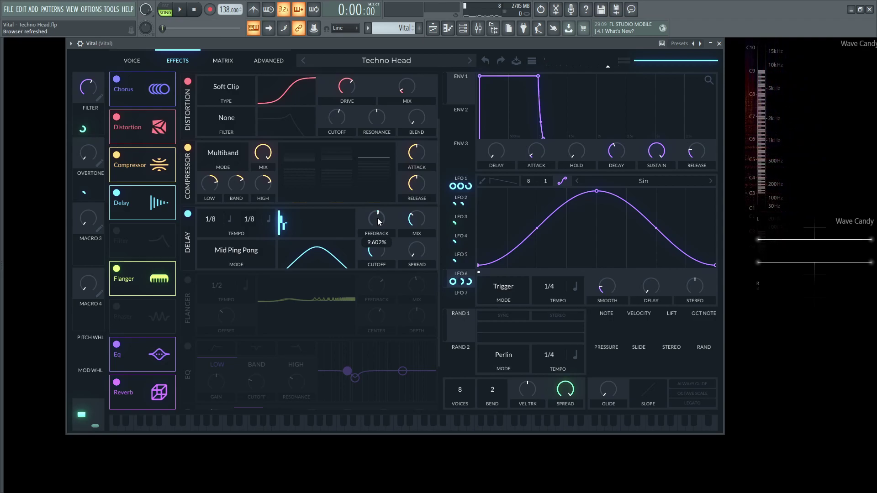
mouse_move(417, 220)
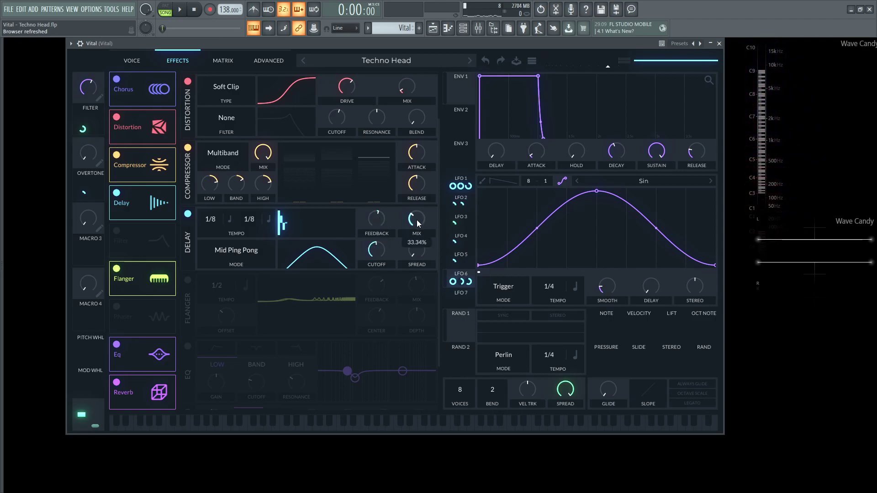
mouse_move(376, 254)
key(space)
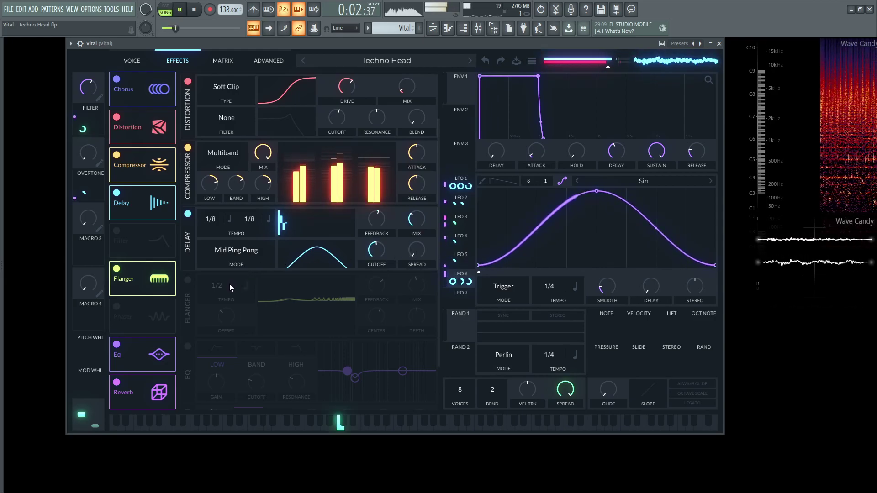
key(space)
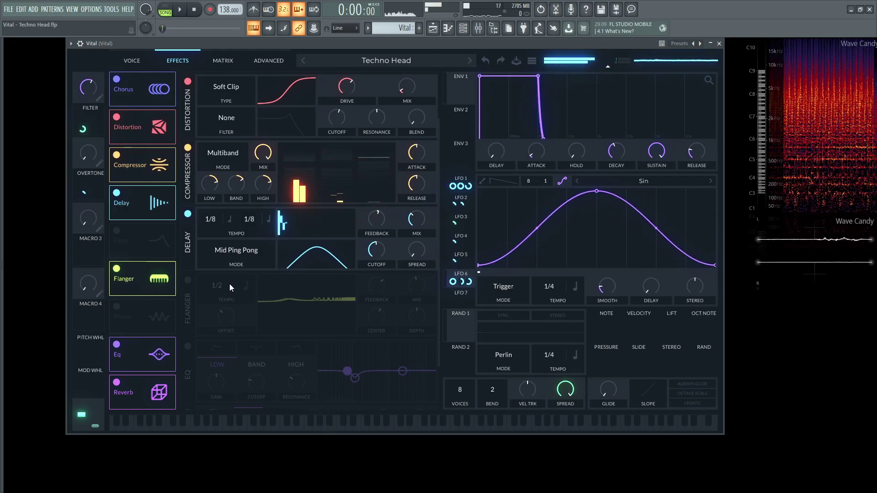
Step: Turn on the Flanger (1/2, center 84.72), comparing it off and on during playback
click(188, 282)
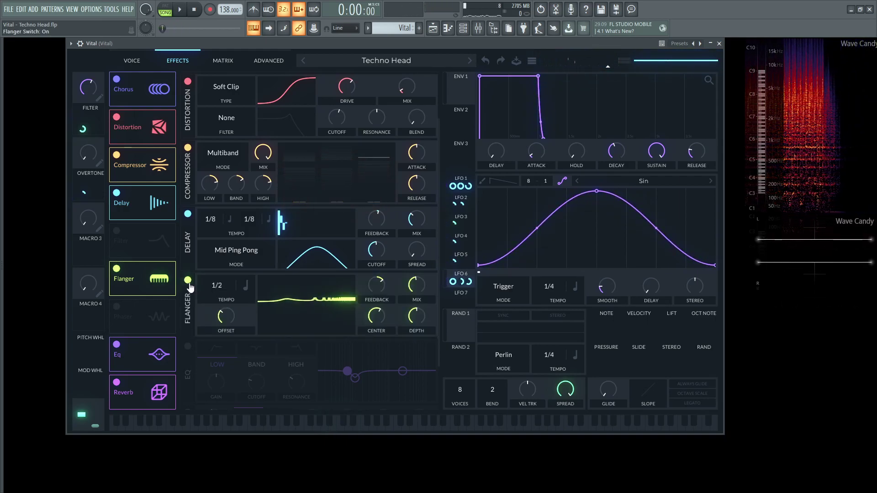
key(space)
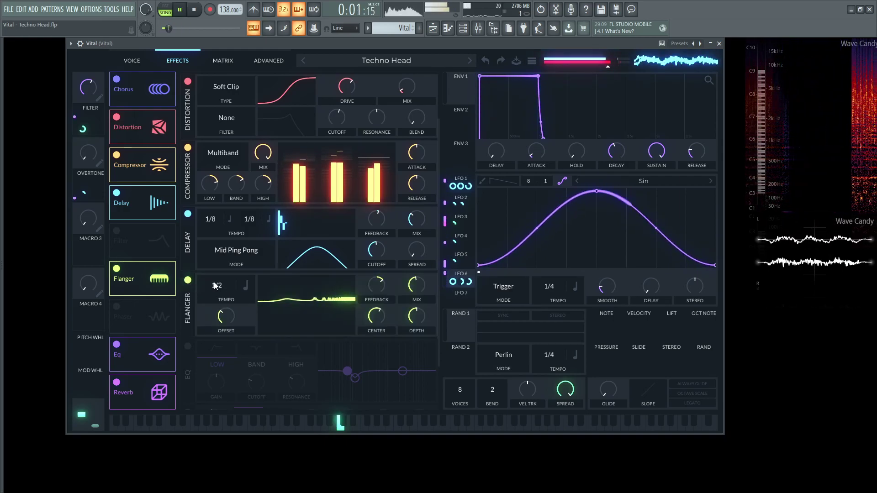
click(187, 281)
click(189, 281)
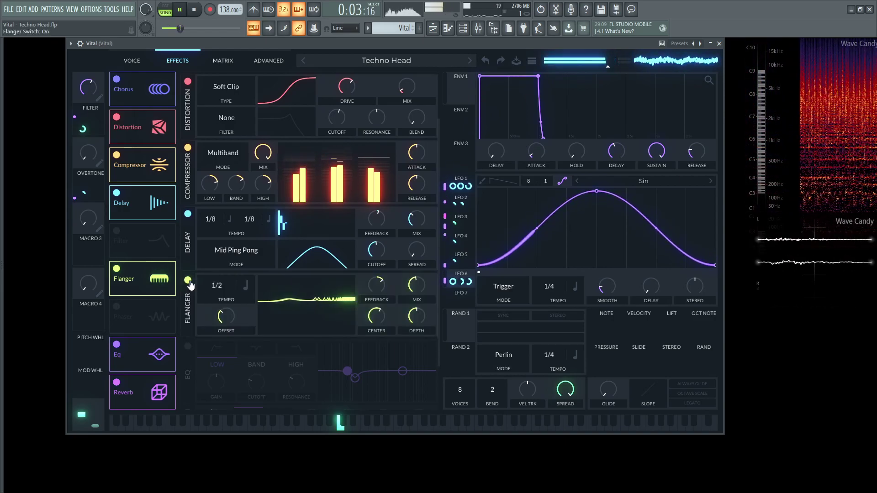
scroll(189, 282, down, 2)
scroll(189, 281, down, 1)
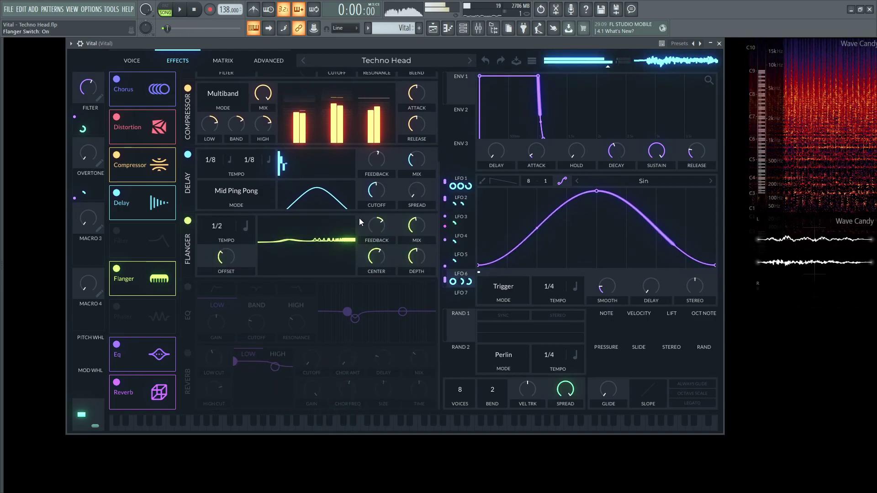
Step: Replay the flanged loop and switch on the EQ
key(space)
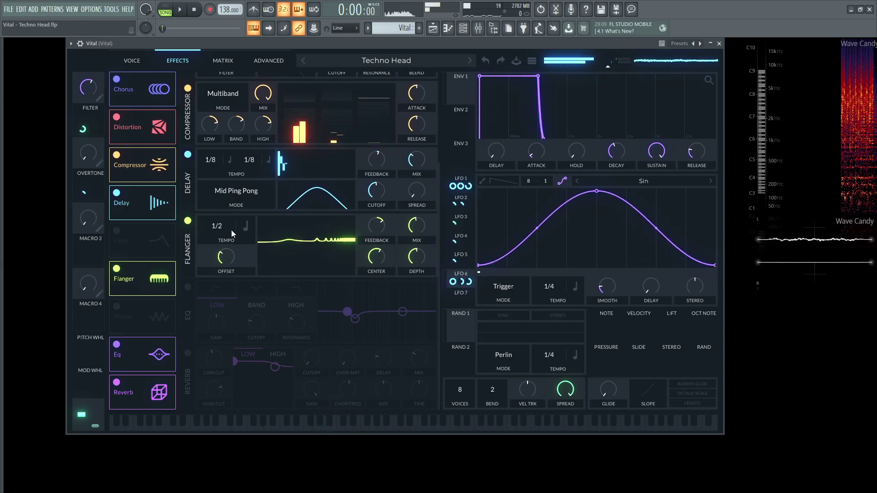
key(space)
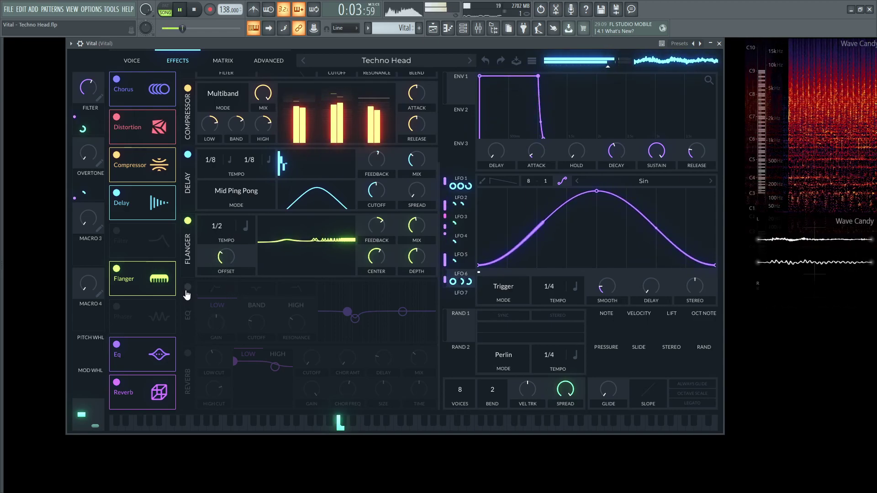
click(187, 287)
key(space)
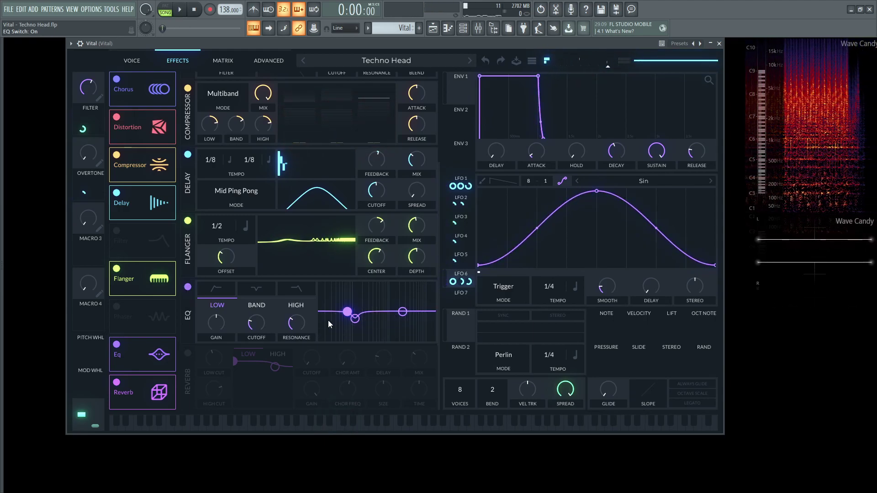
Step: Show the EQ's middle band settings and play the loop to hear them
click(256, 305)
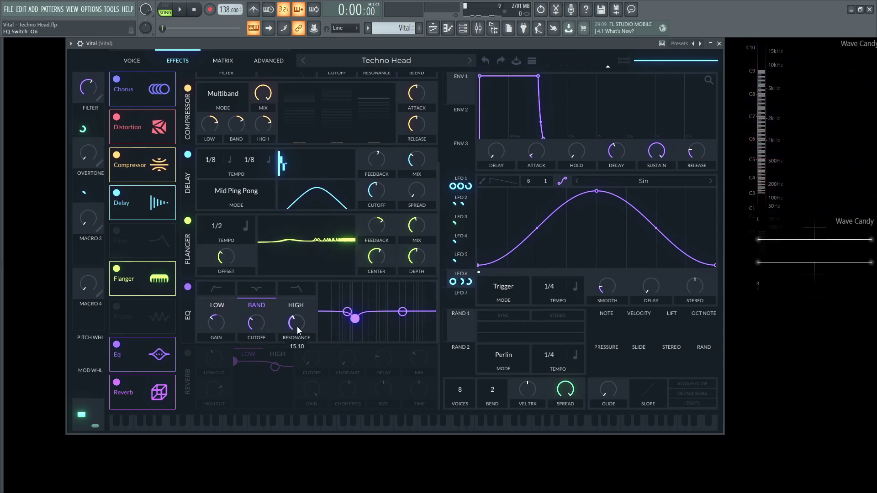
key(space)
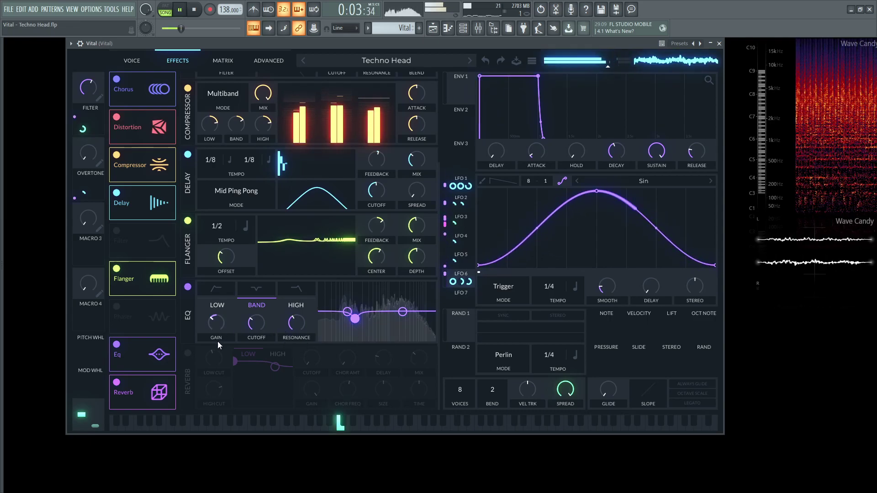
key(space)
Step: Enable the Reverb (50% size, 34.77% mix, 1.311 s decay) and play the patch
click(188, 353)
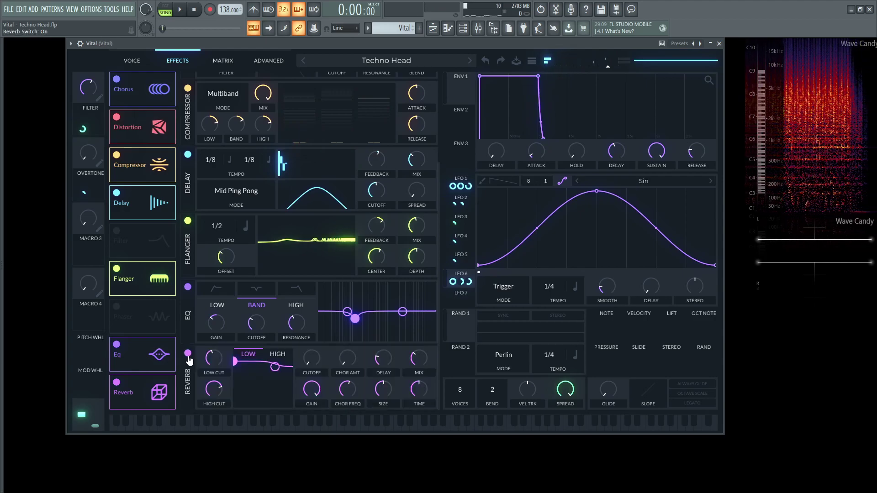
key(space)
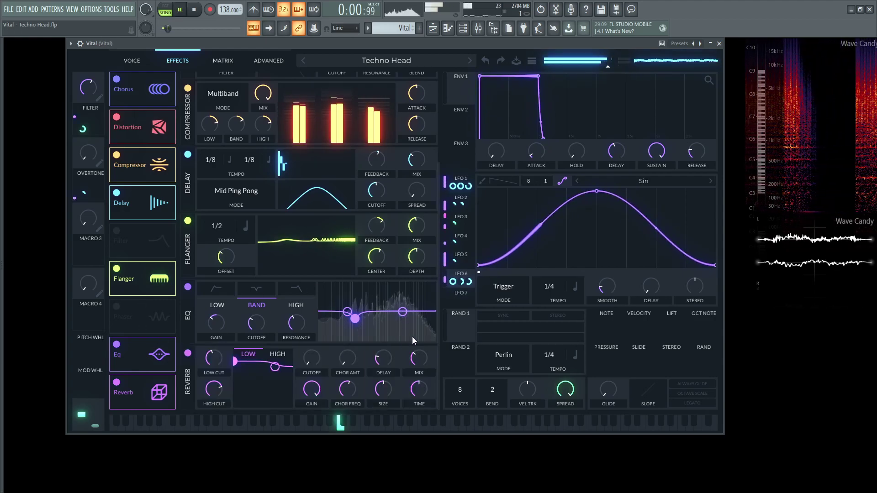
key(space)
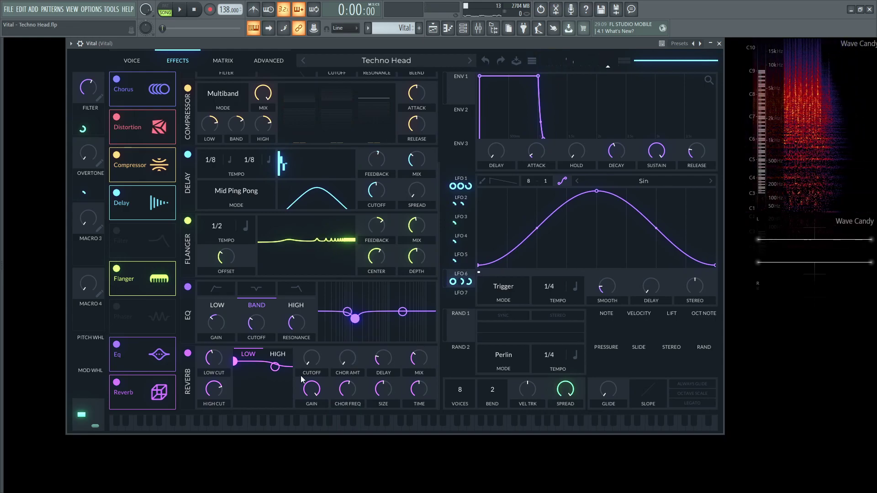
mouse_move(214, 363)
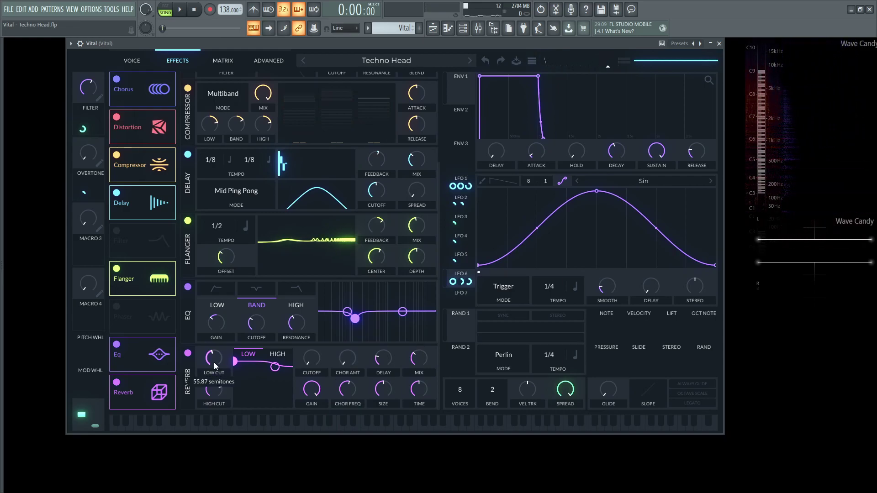
mouse_move(215, 394)
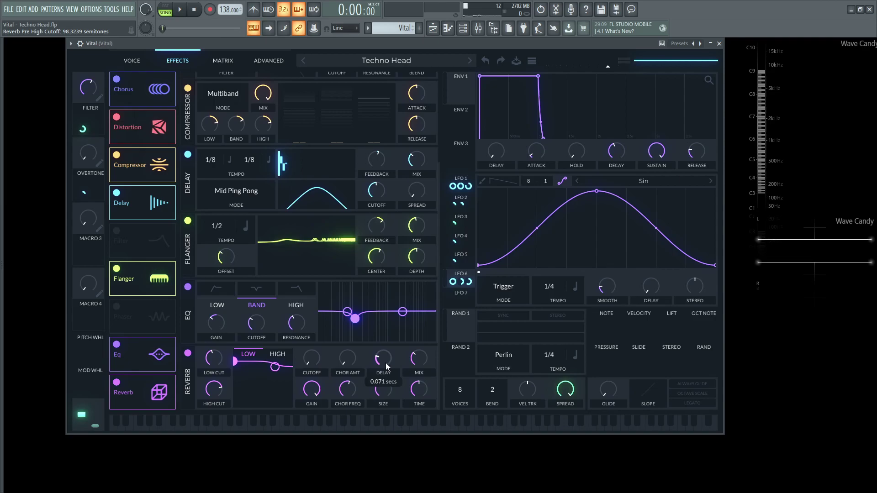
mouse_move(420, 362)
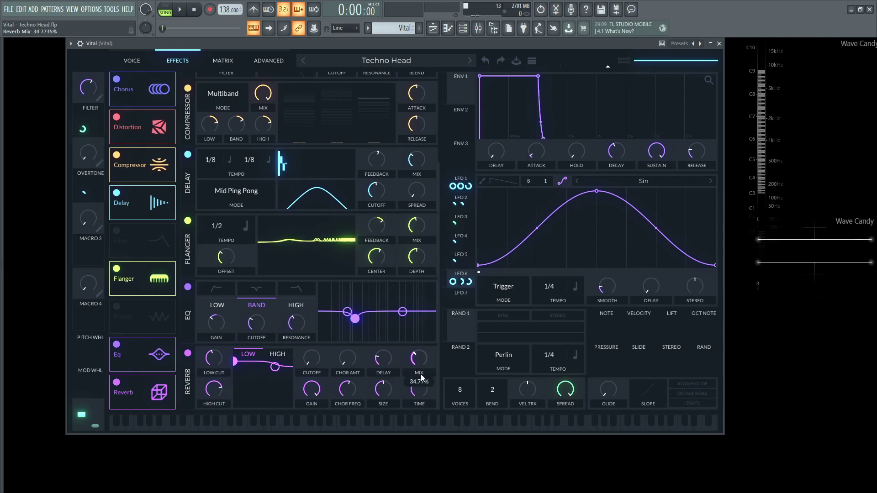
mouse_move(424, 393)
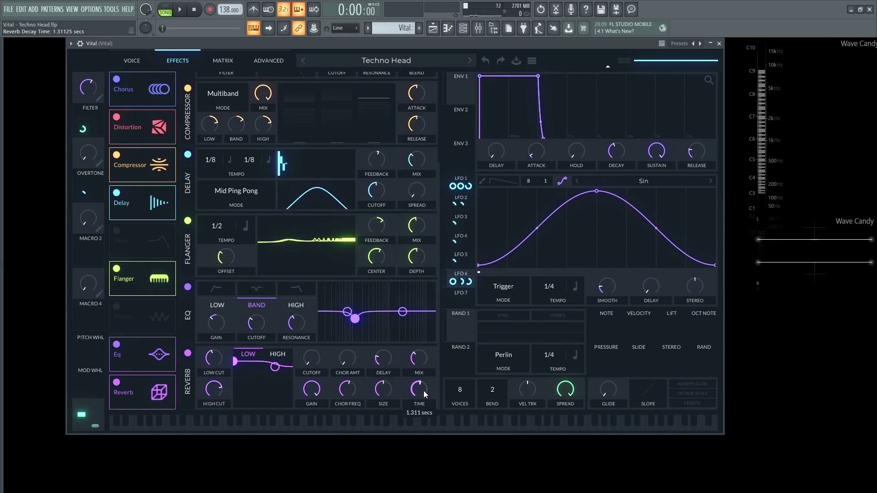
key(space)
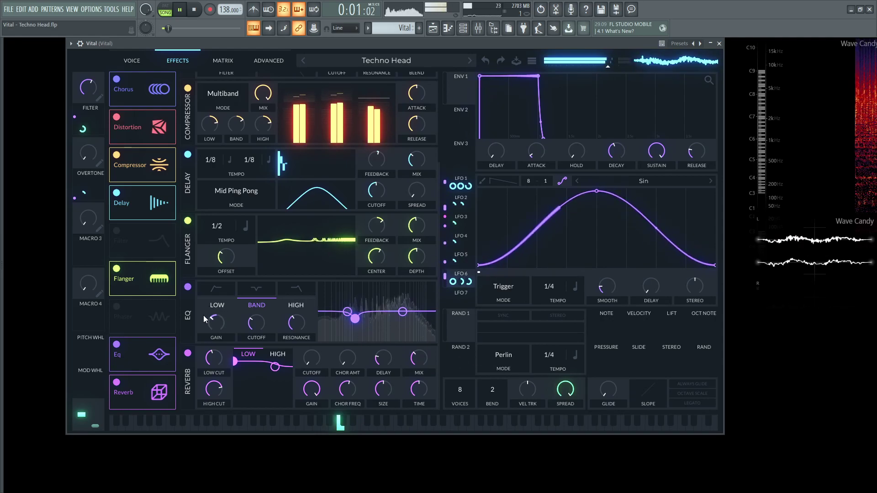
Step: On Vital's VOICE page, raise the FILTER macro to about 0.92 and stop playback
click(131, 64)
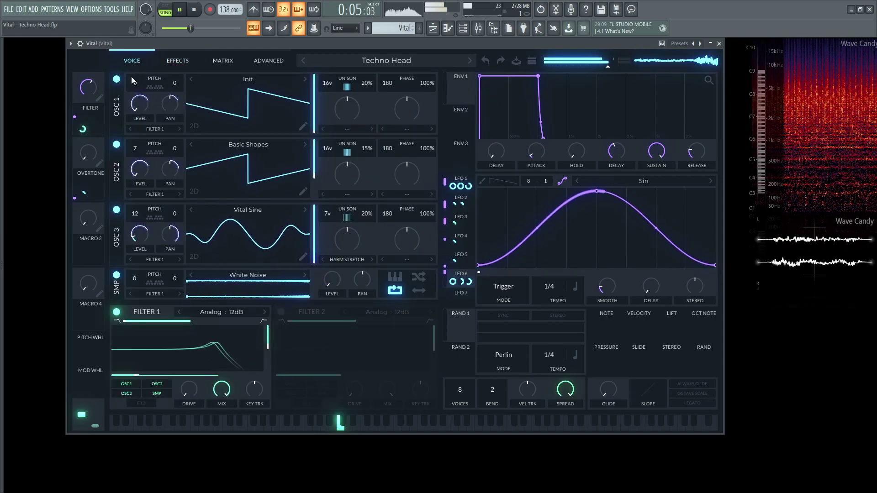
drag(89, 87, 102, 68)
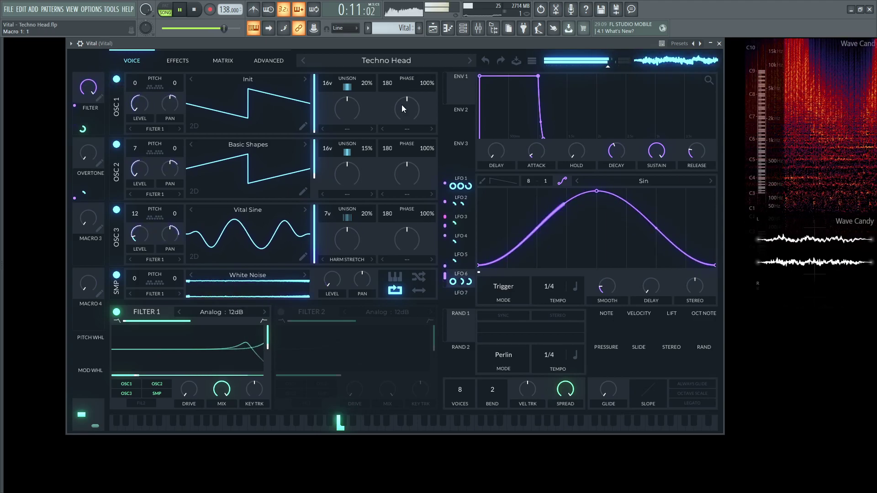
key(space)
Step: From the playlist, play the patch with the House drum track and bring the FILTER macro back to 1
key(F5)
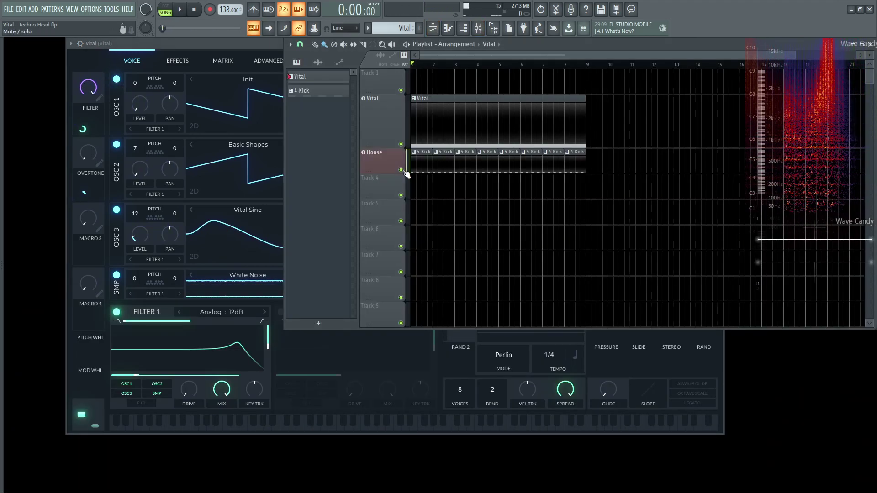
key(space)
click(176, 43)
drag(89, 89, 106, 36)
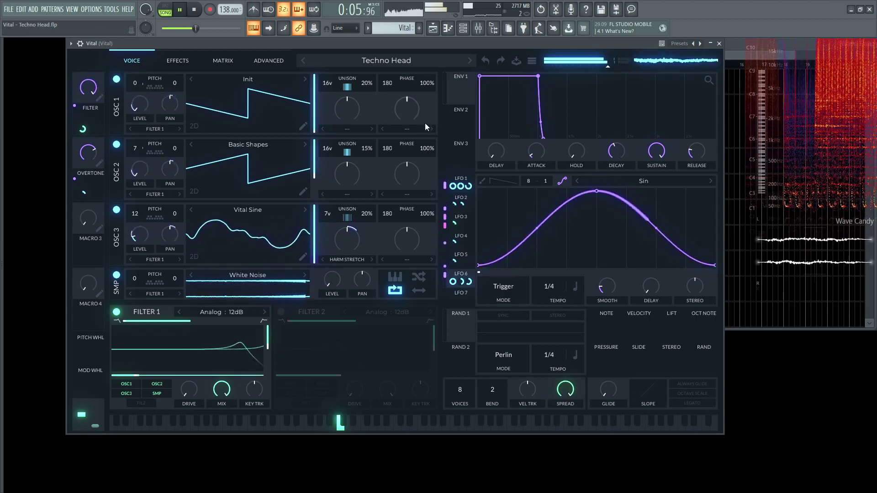
key(space)
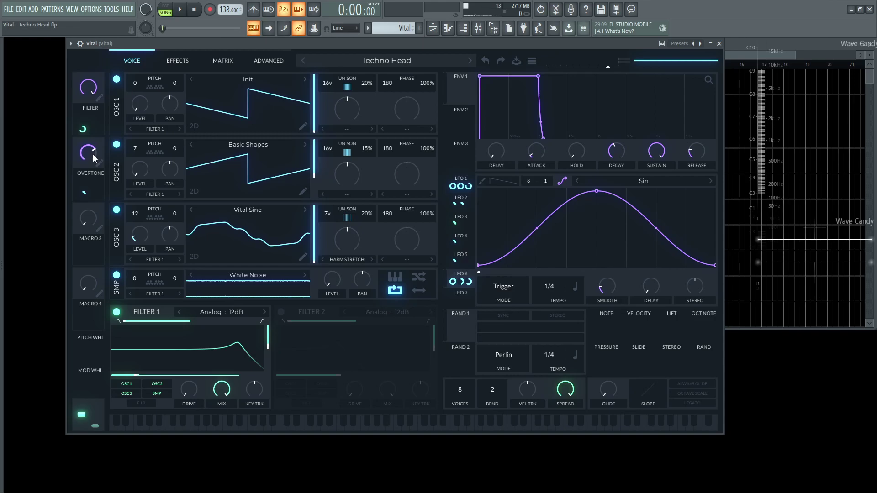
click(170, 194)
key(space)
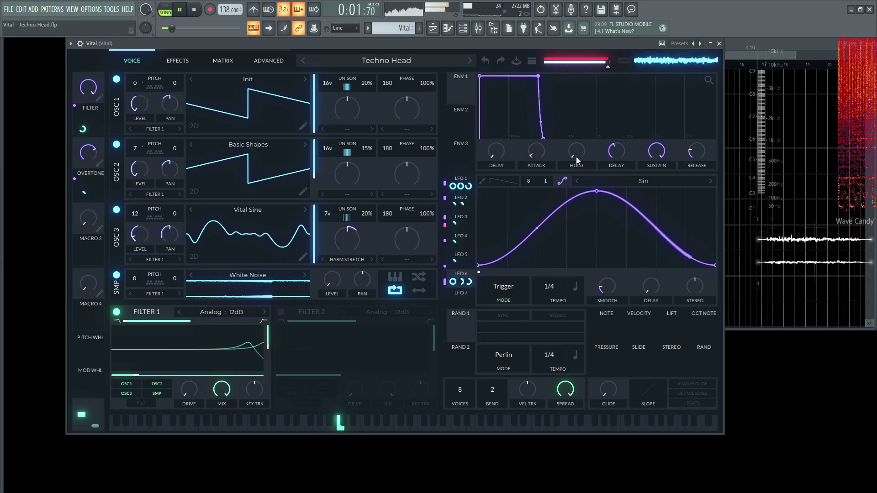
click(176, 60)
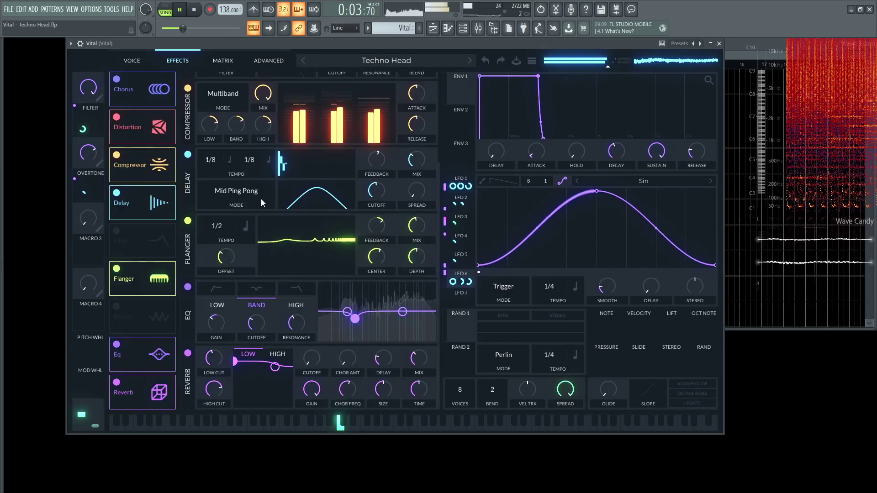
scroll(256, 196, up, 4)
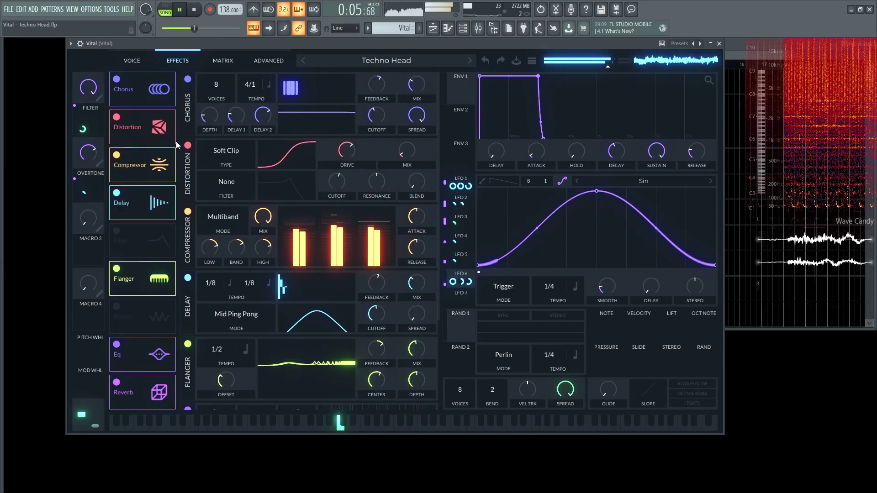
key(space)
click(134, 60)
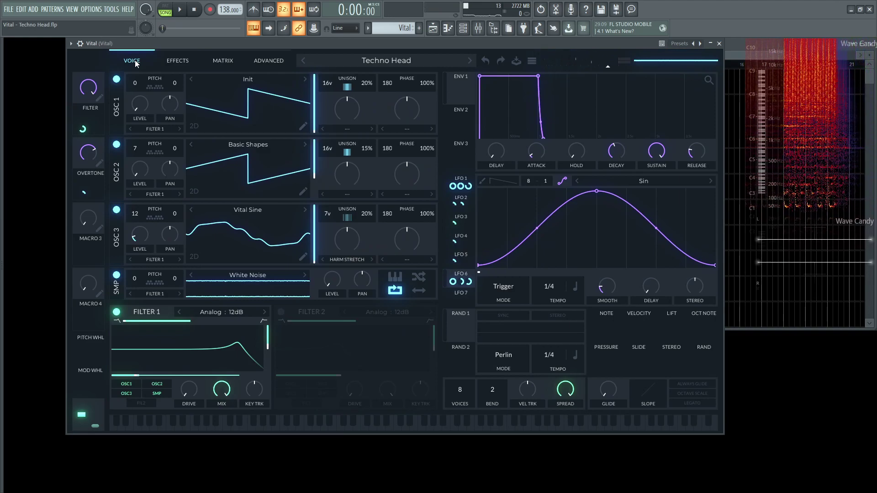